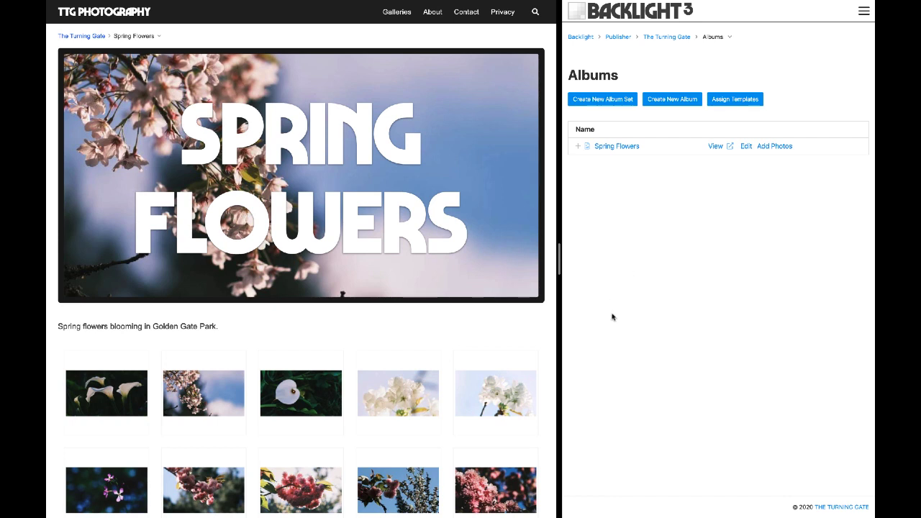
# Step: Examine the Spring Flowers album, one of its enlarged photos, and the parent gallery that links to it
pyautogui.scroll(-1, 275, 420)
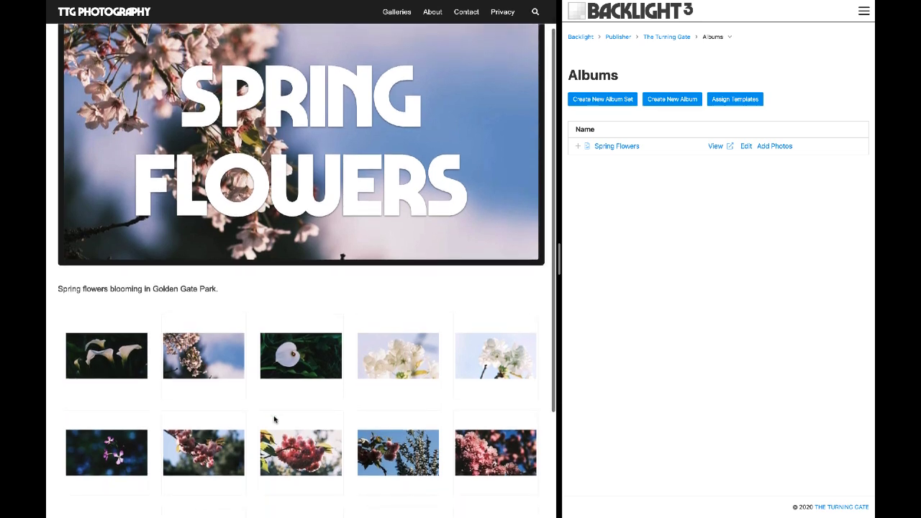
pyautogui.click(229, 364)
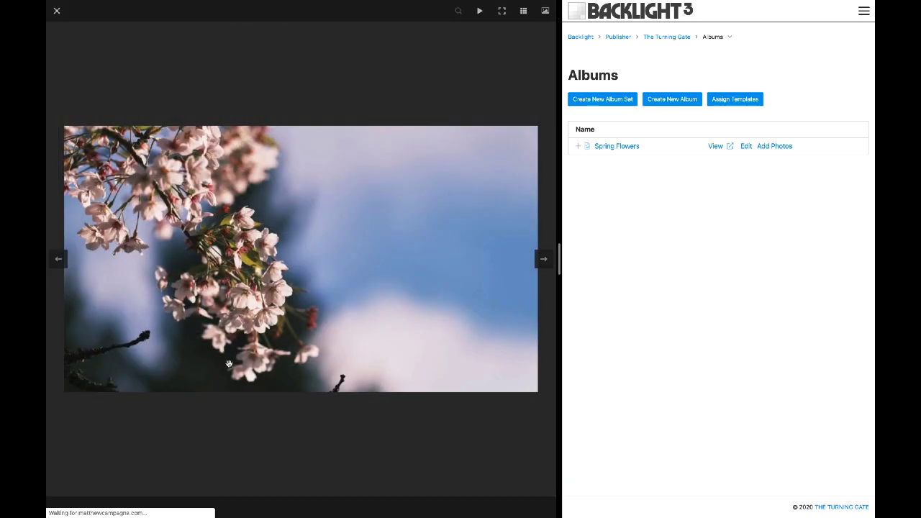
pyautogui.click(344, 66)
pyautogui.scroll(1, 372, 229)
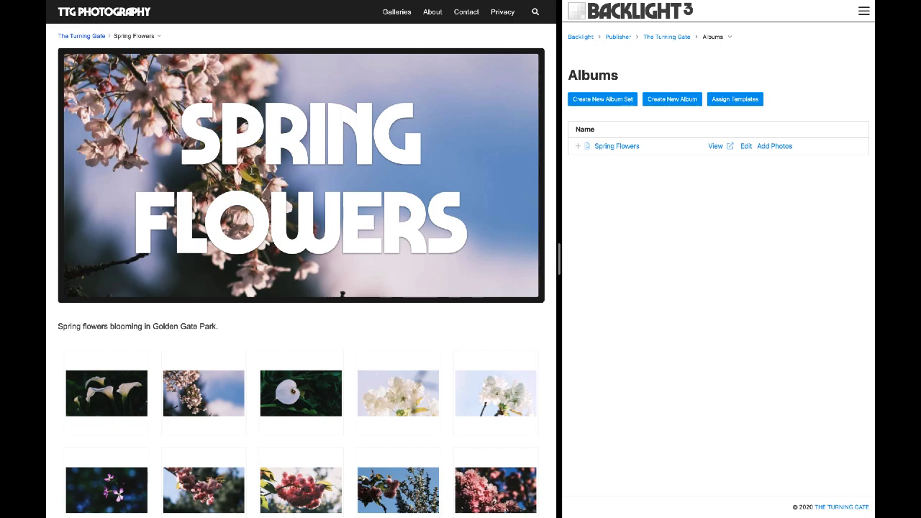
pyautogui.click(96, 39)
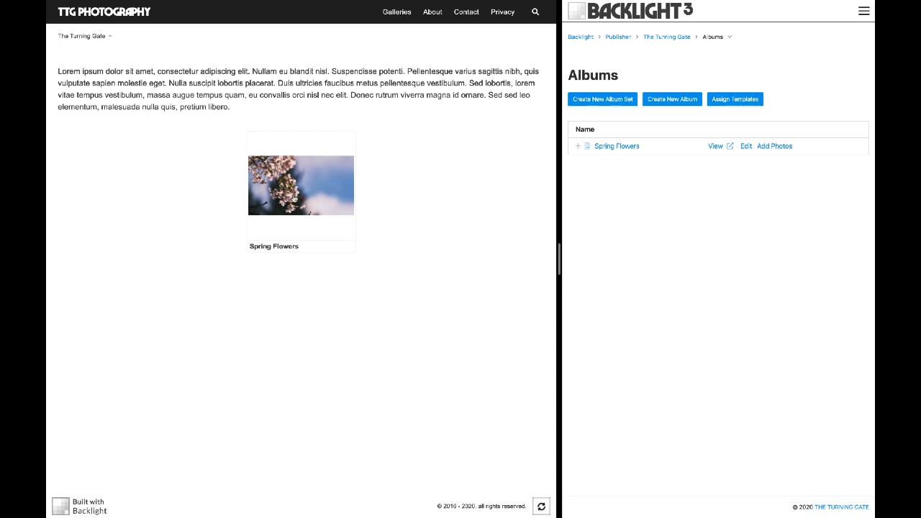
pyautogui.click(308, 197)
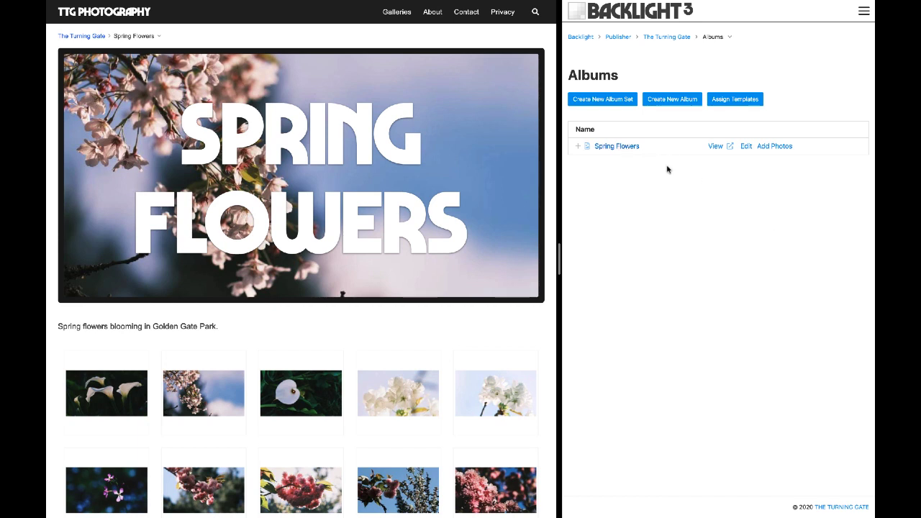
pyautogui.click(747, 147)
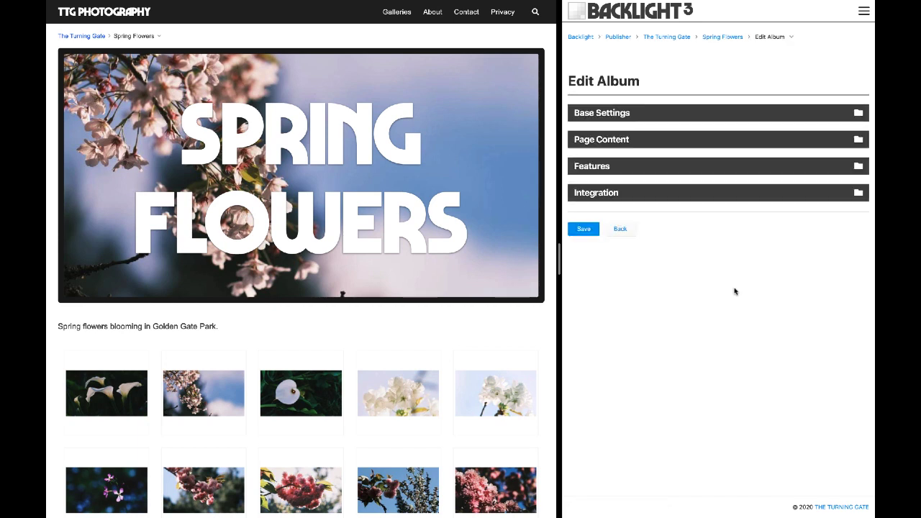
pyautogui.click(642, 115)
pyautogui.scroll(-1, 639, 313)
pyautogui.click(626, 320)
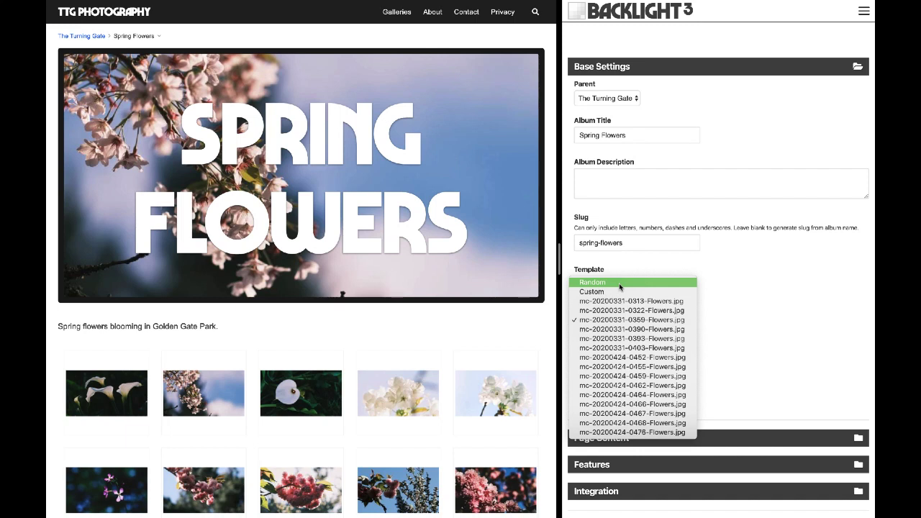
pyautogui.click(603, 321)
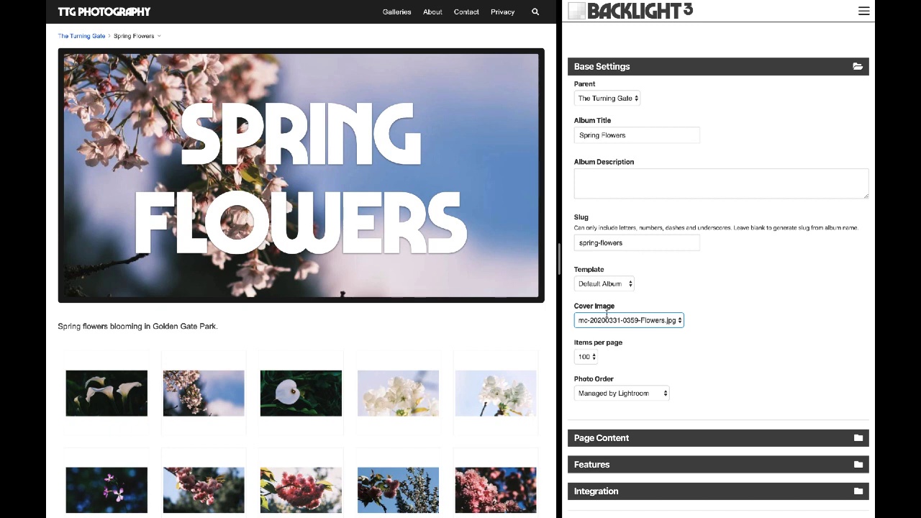
# Step: Assign Reset Template to the Spring Flowers album, save it, and reload the public album page
pyautogui.click(606, 285)
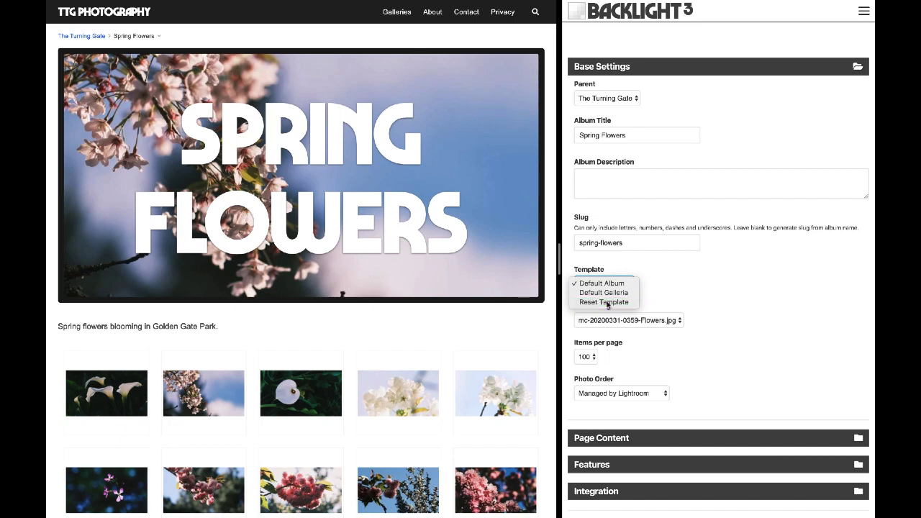
pyautogui.click(604, 302)
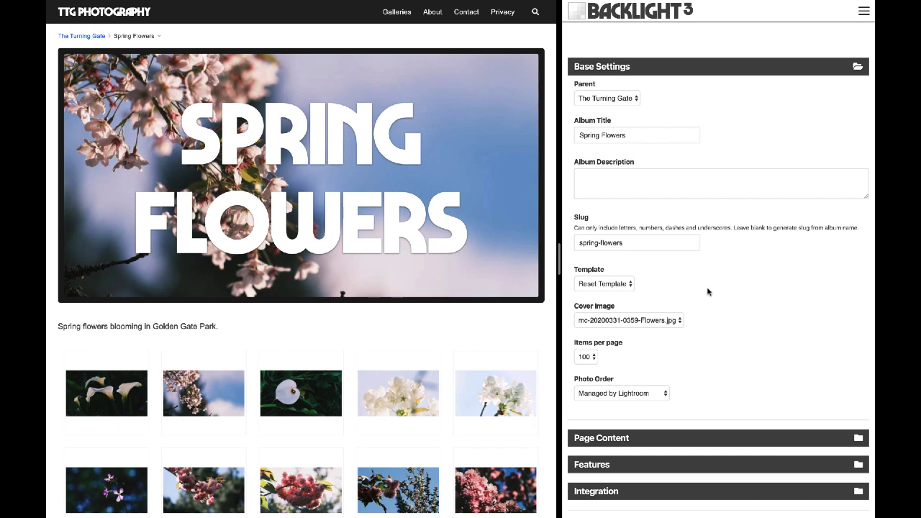
pyautogui.scroll(-3, 708, 291)
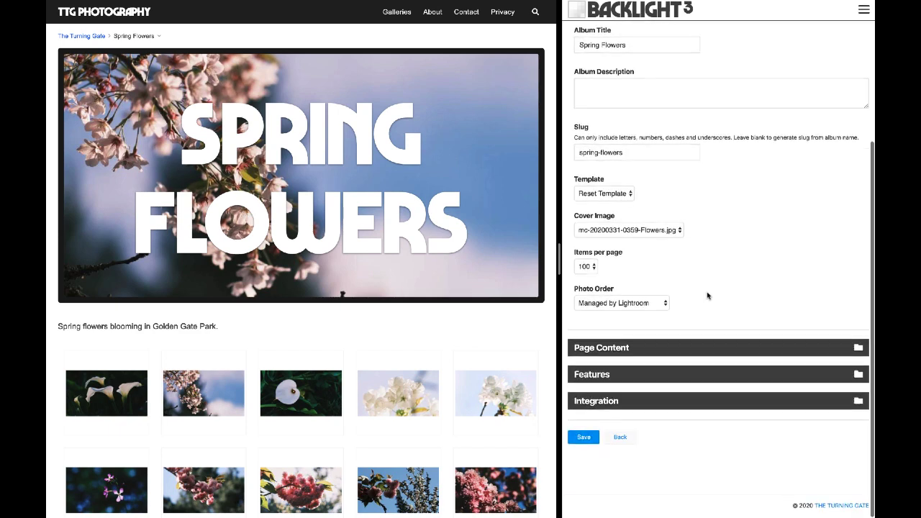
pyautogui.click(584, 439)
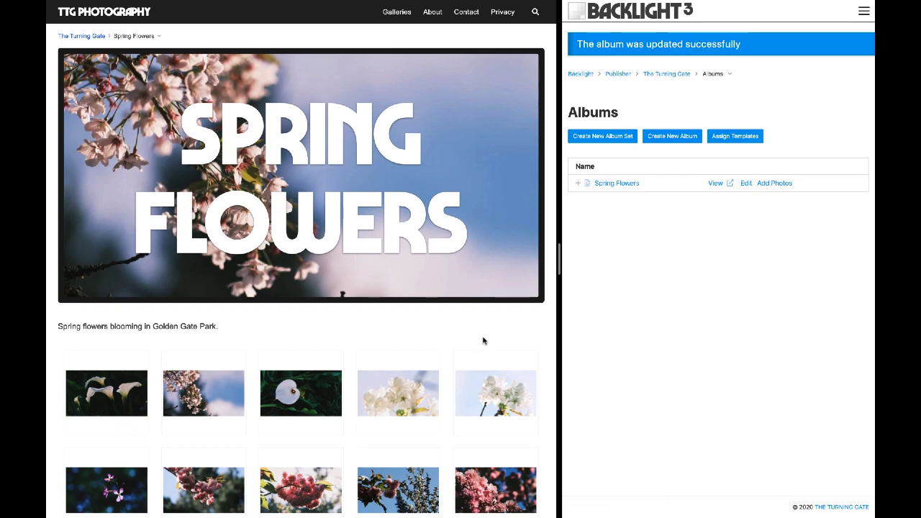
pyautogui.hotkey('ctrl', 'r')
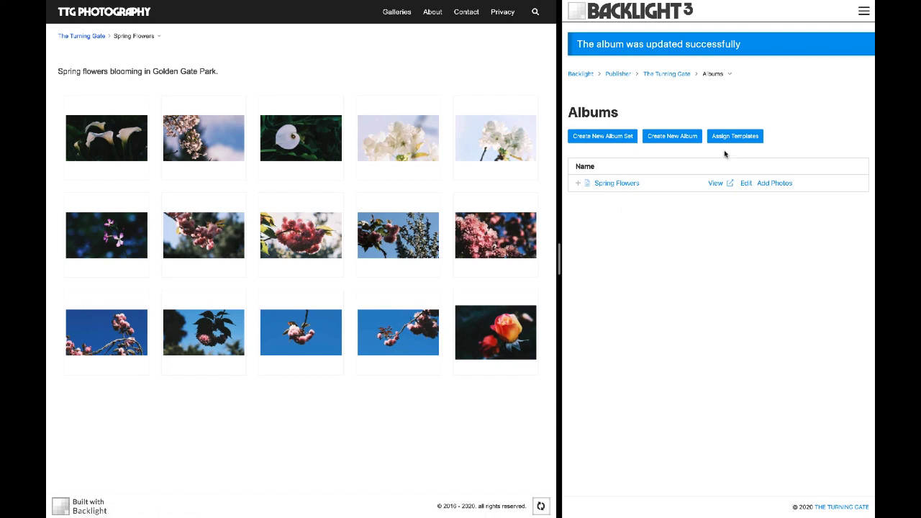
# Step: Open the Reset Template album template for designing
pyautogui.click(865, 12)
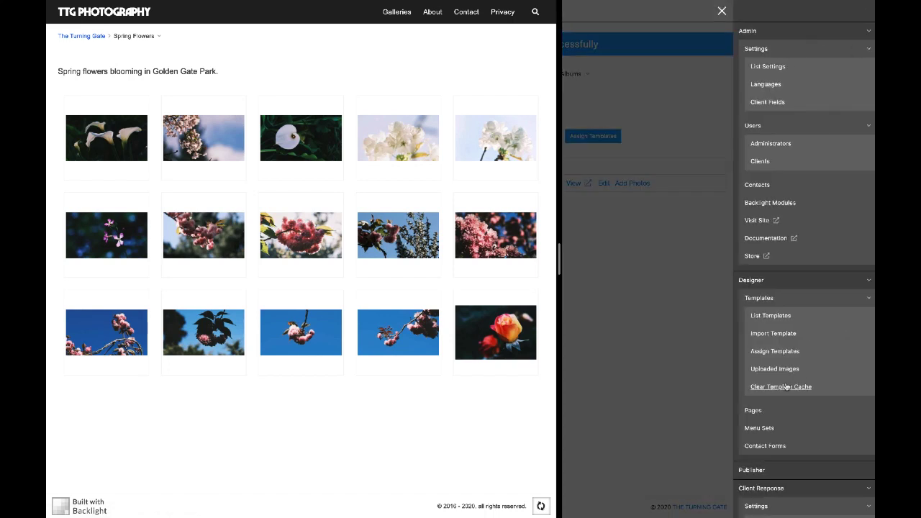
pyautogui.click(777, 315)
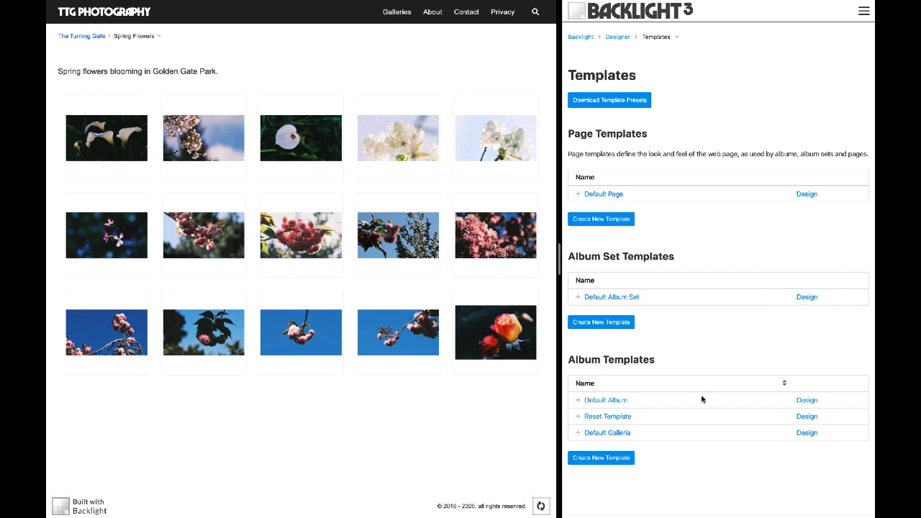
pyautogui.click(809, 417)
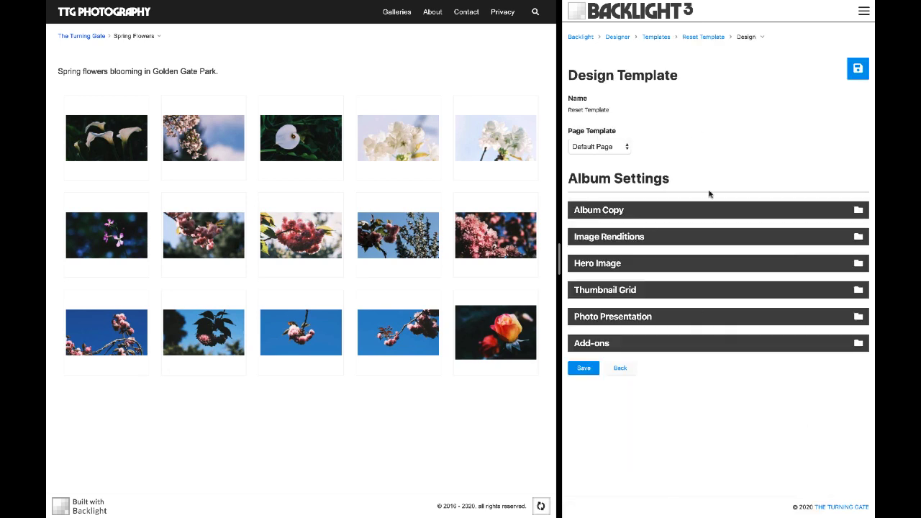
# Step: Enable the hero image in the Reset Template, review its configuration options, and save the template
pyautogui.click(621, 264)
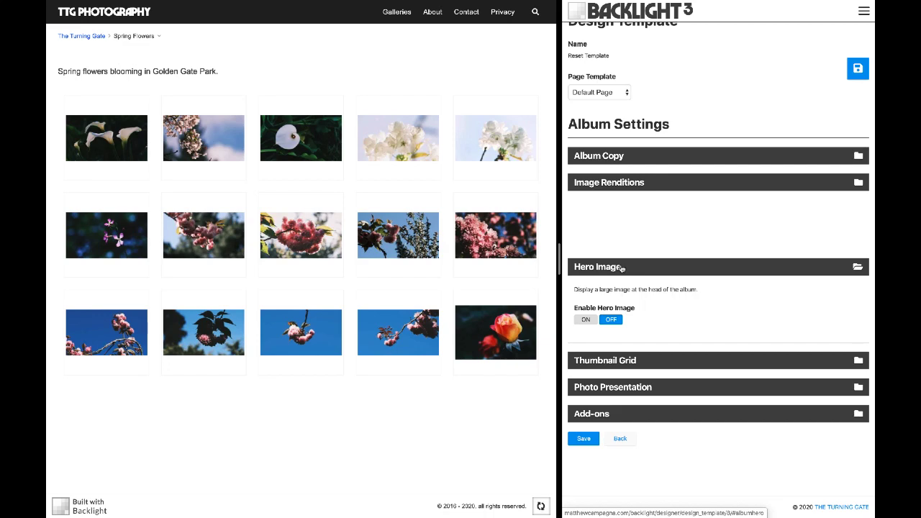
pyautogui.click(587, 320)
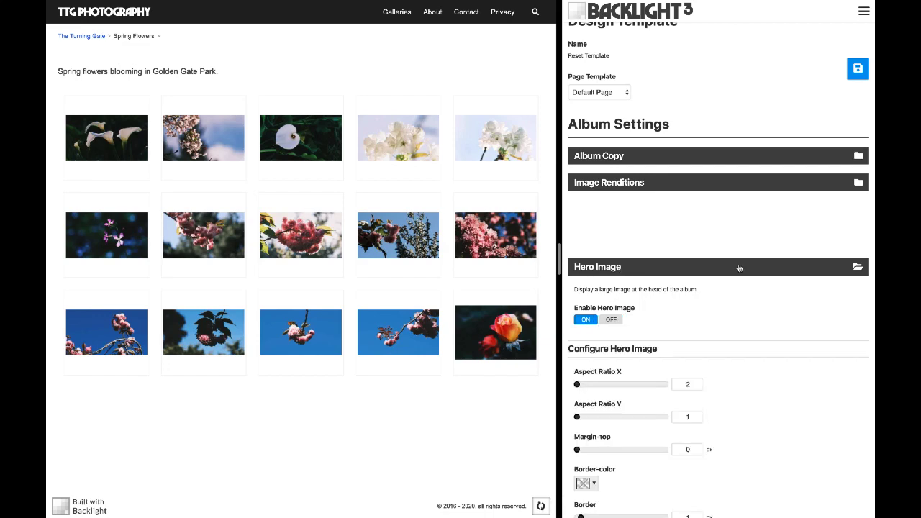
pyautogui.scroll(-5, 738, 268)
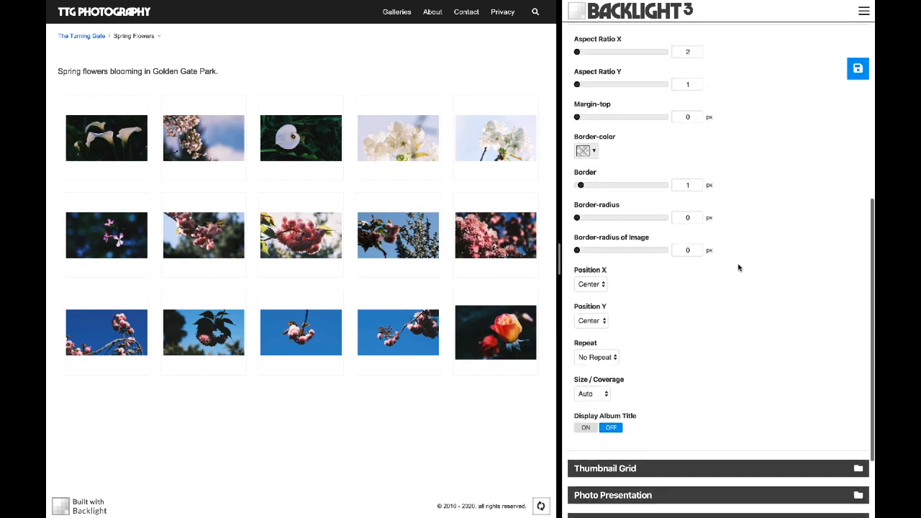
pyautogui.scroll(3, 738, 268)
pyautogui.scroll(1, 738, 268)
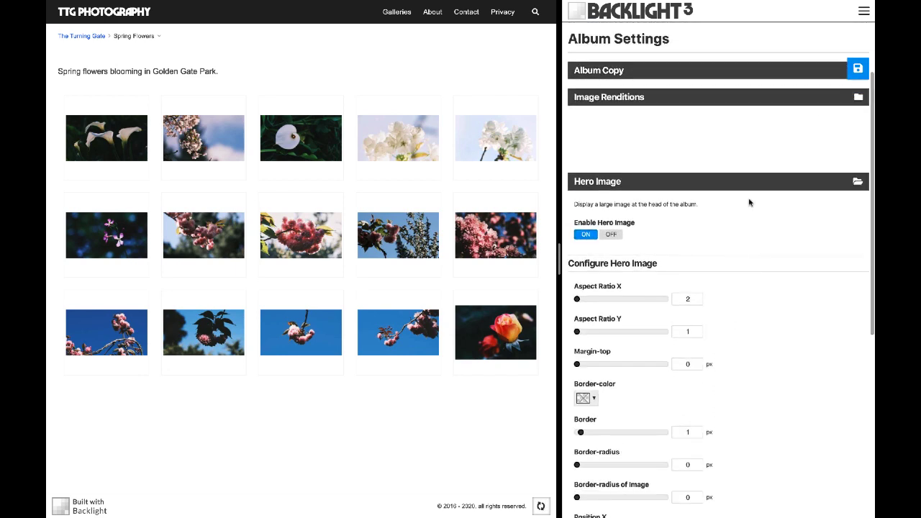
pyautogui.click(857, 68)
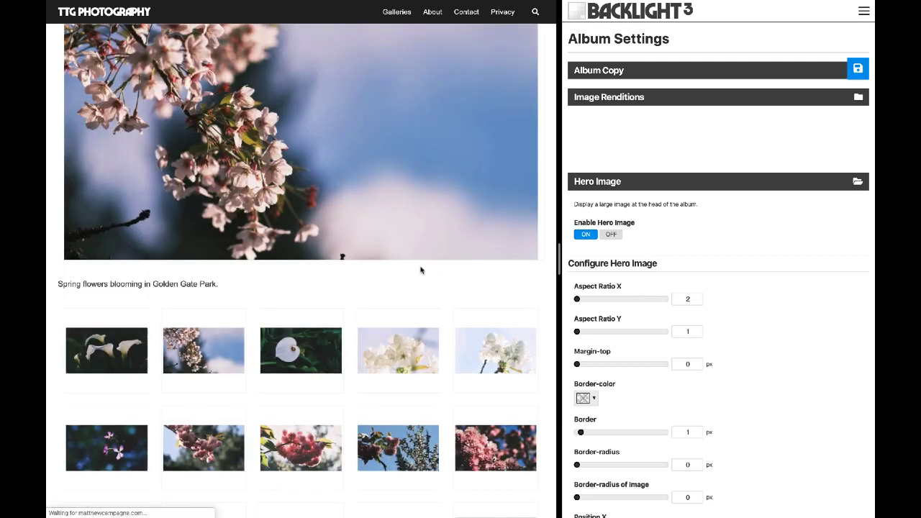
pyautogui.scroll(1, 421, 267)
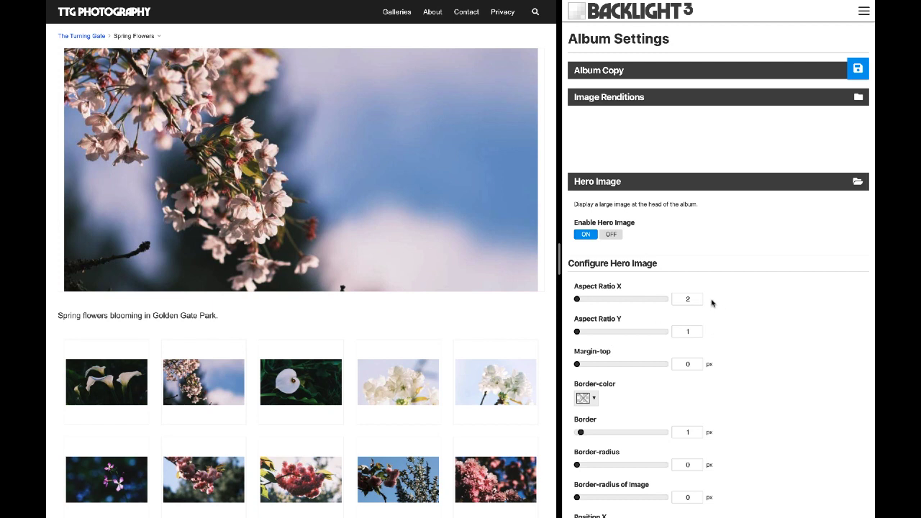
pyautogui.click(681, 299)
pyautogui.click(684, 331)
pyautogui.click(769, 343)
# Step: Set the hero image's border colour to the dark grey swatch and save the template
pyautogui.scroll(-1, 764, 349)
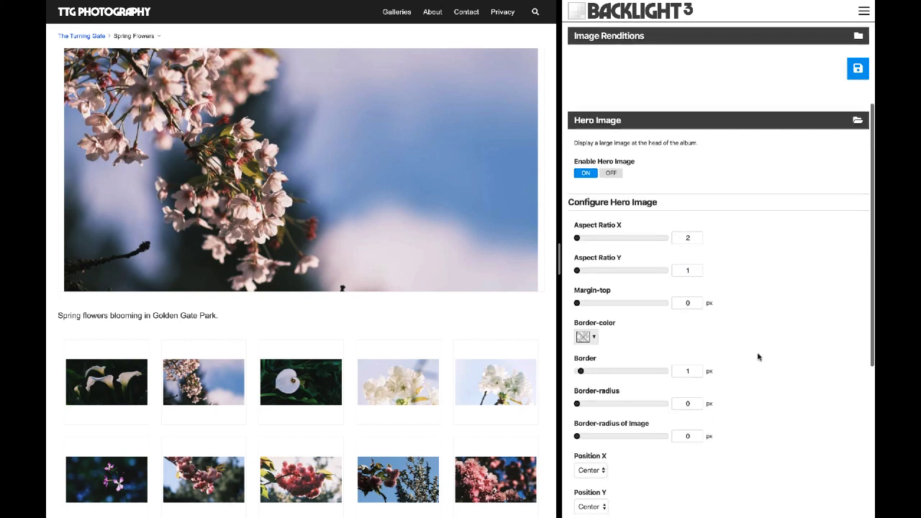
pyautogui.click(586, 337)
pyautogui.click(594, 357)
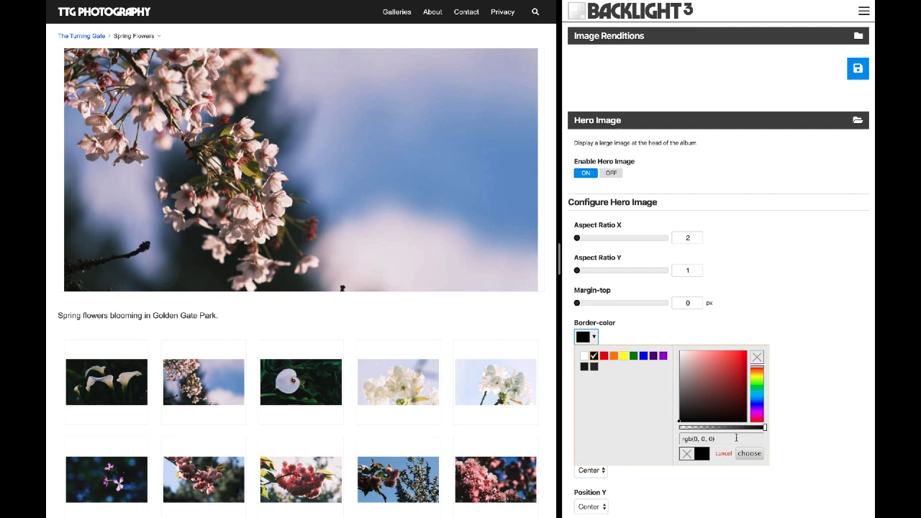
pyautogui.click(594, 367)
pyautogui.click(747, 454)
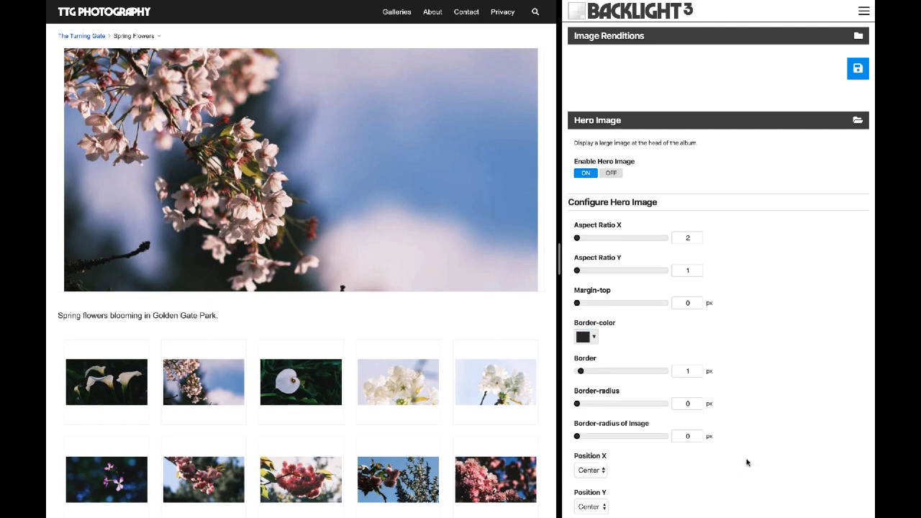
pyautogui.click(858, 67)
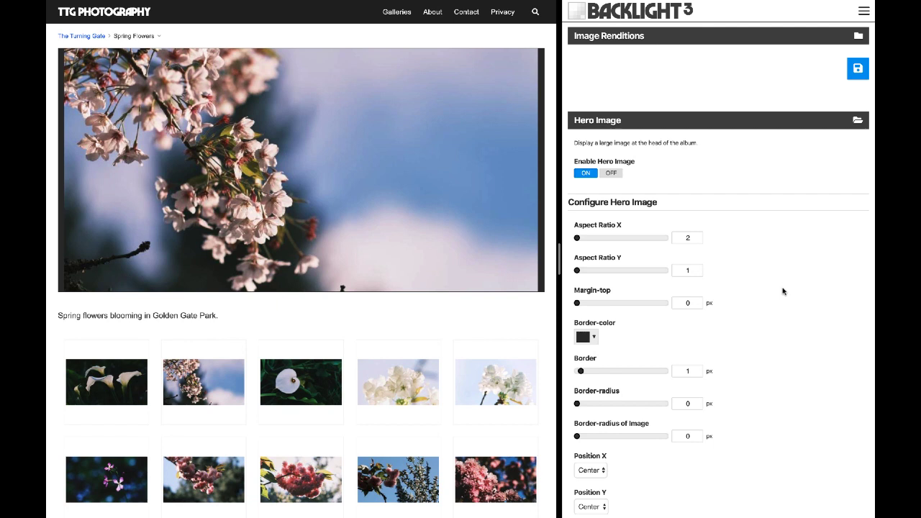
# Step: Set the hero image's Size / Coverage to Cover and save the template
pyautogui.scroll(-5, 777, 317)
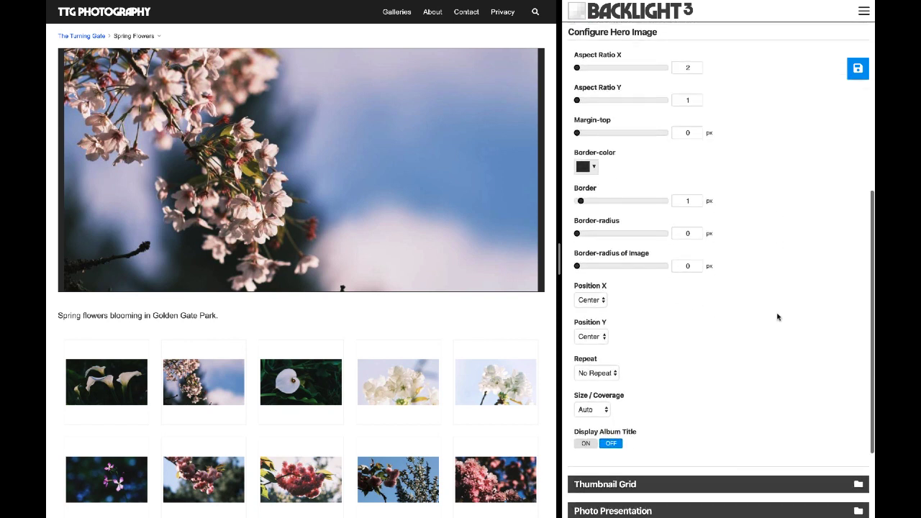
pyautogui.click(605, 408)
pyautogui.click(591, 431)
pyautogui.click(855, 69)
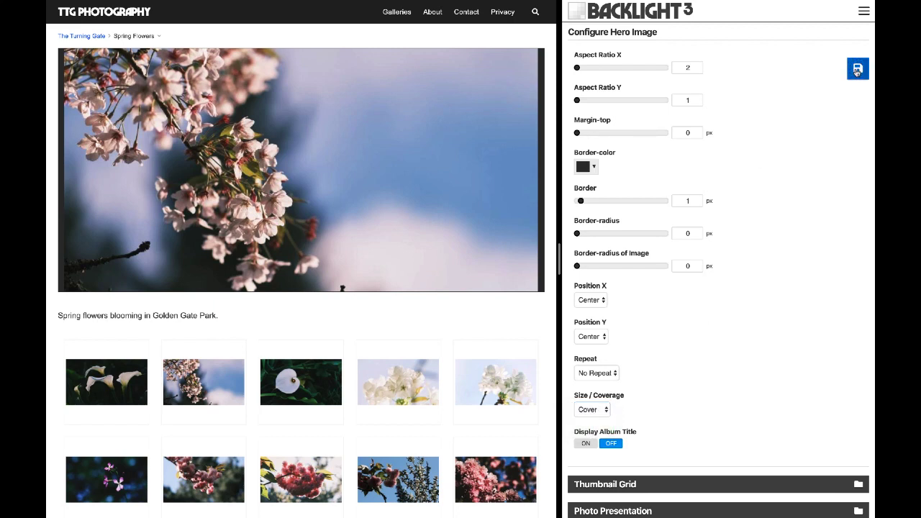
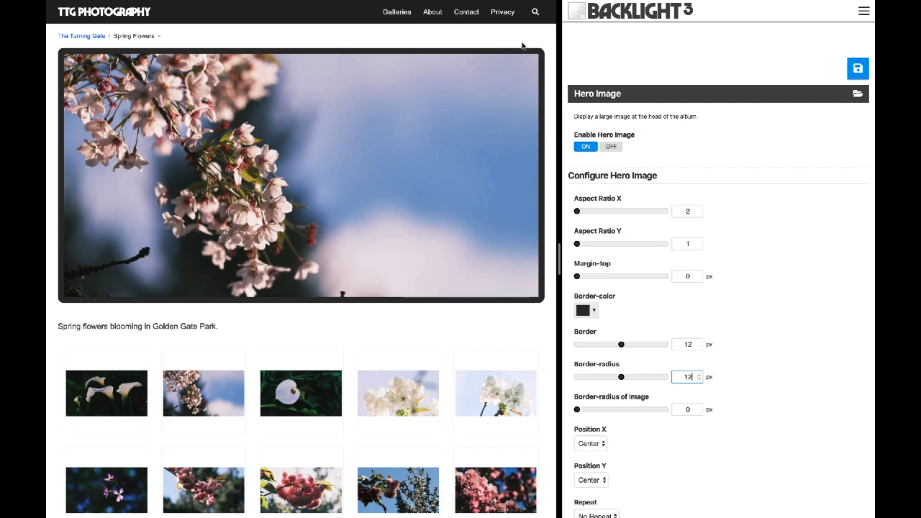
# Step: Set the hero image's Border-radius of Image to 12 px
pyautogui.moveTo(575, 396); pyautogui.dragTo(649, 397)
pyautogui.doubleClick(683, 409)
pyautogui.write('1')
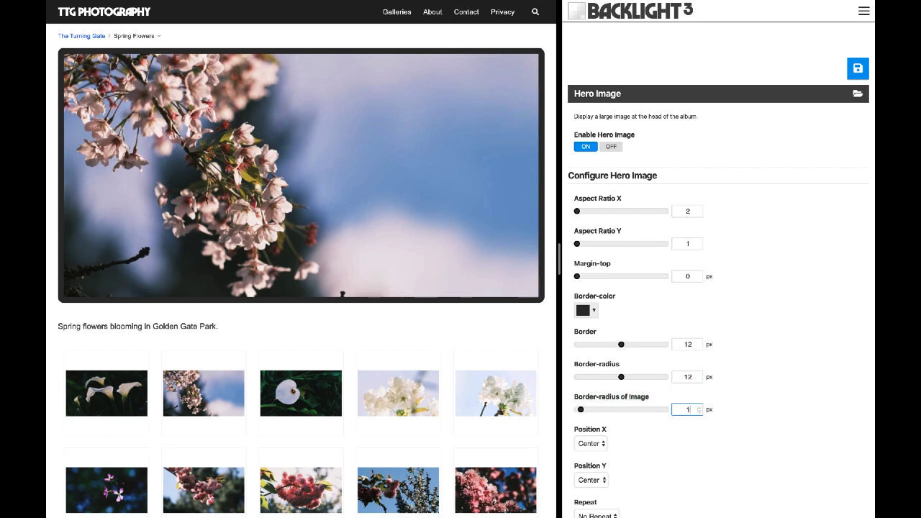
pyautogui.write('2')
# Step: Set the hero image's Border-radius of Image to 6 px
pyautogui.doubleClick(680, 409)
pyautogui.write('6')
pyautogui.click(754, 331)
# Step: Set the hero image's Aspect Ratio X to 3 and save the template
pyautogui.scroll(-1, 754, 331)
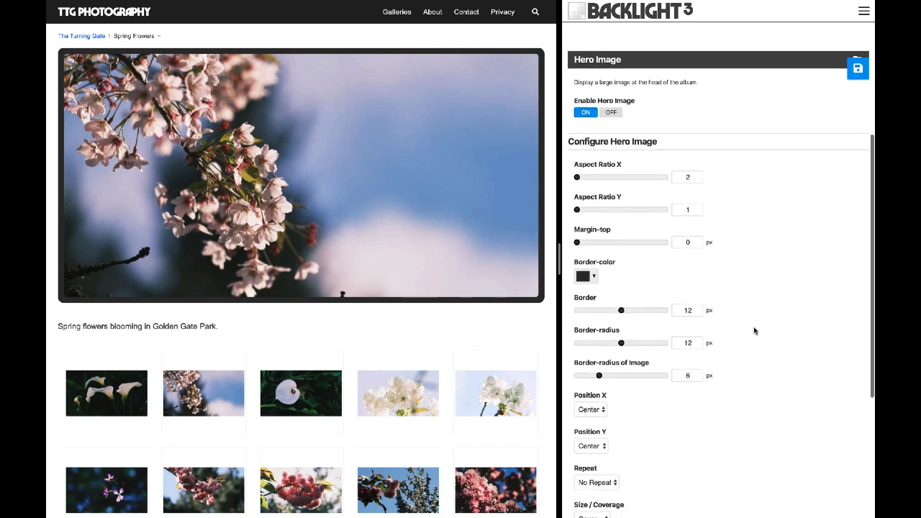
pyautogui.scroll(-1, 754, 331)
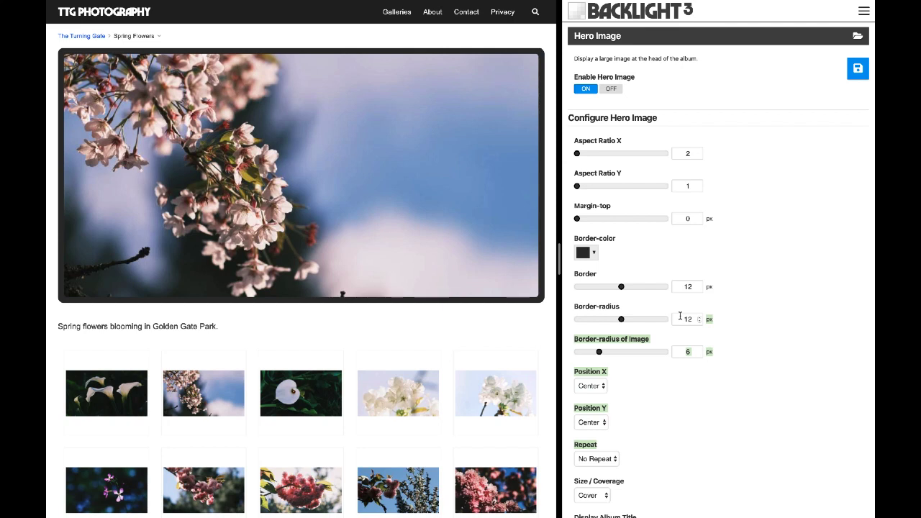
pyautogui.click(686, 153)
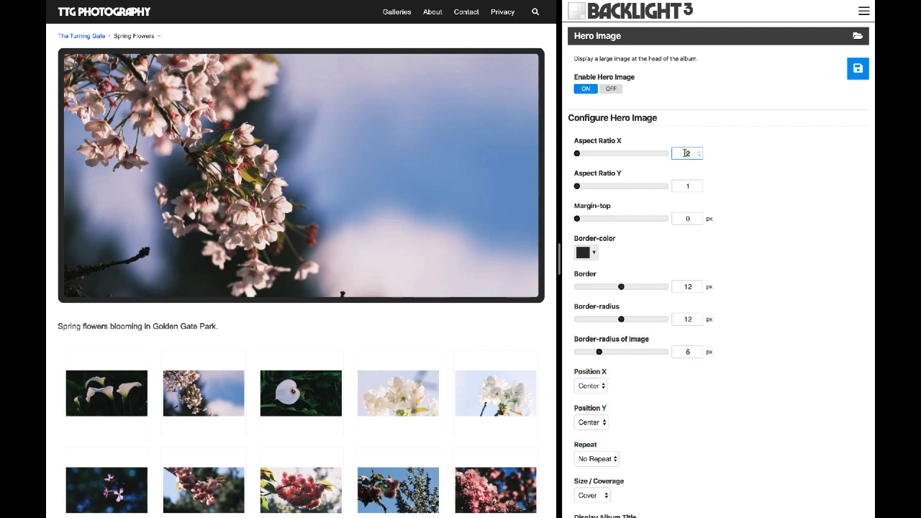
pyautogui.press('Up')
pyautogui.click(858, 71)
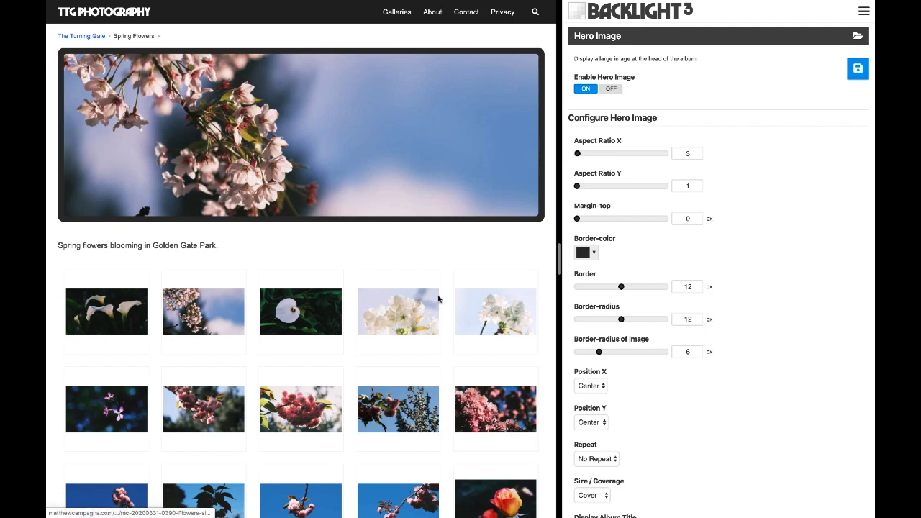
# Step: Set the hero image's Position Y to Top and save the template
pyautogui.click(594, 422)
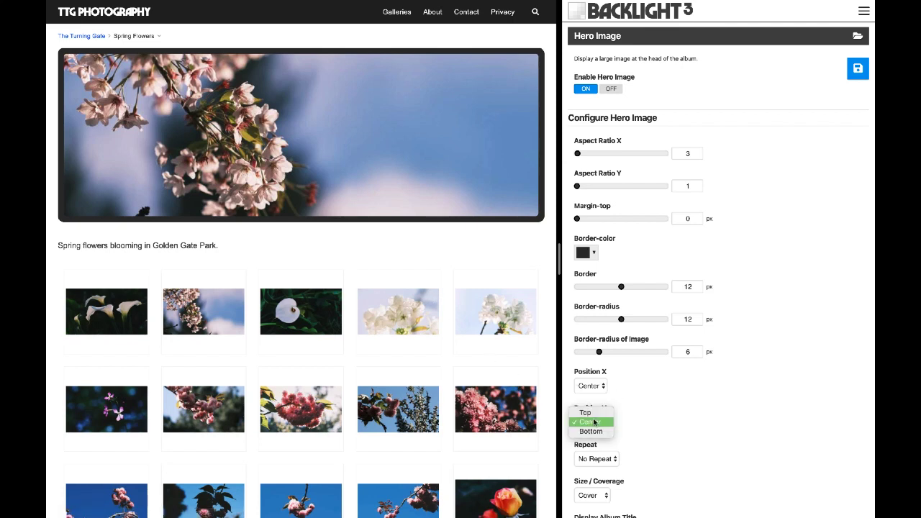
pyautogui.click(594, 414)
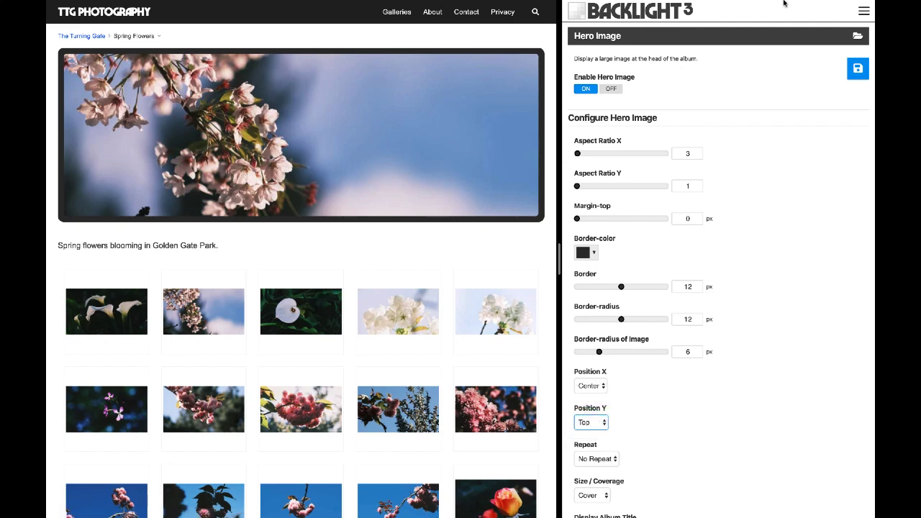
pyautogui.click(852, 68)
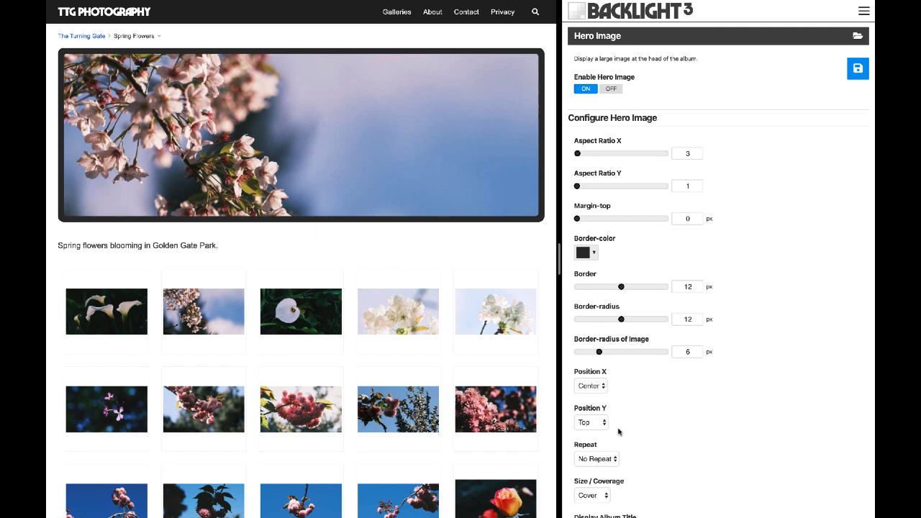
# Step: Keep the hero image's Position X at Center and return its Position Y to Center
pyautogui.click(591, 387)
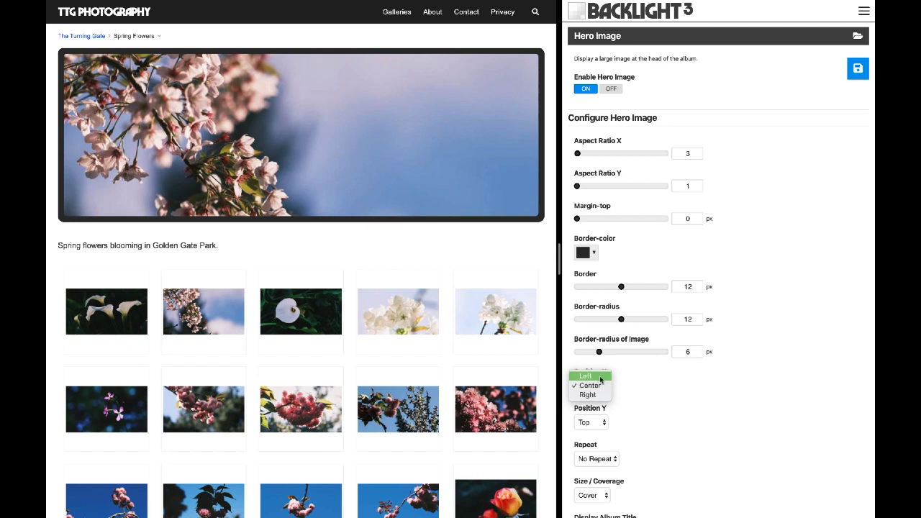
pyautogui.click(685, 393)
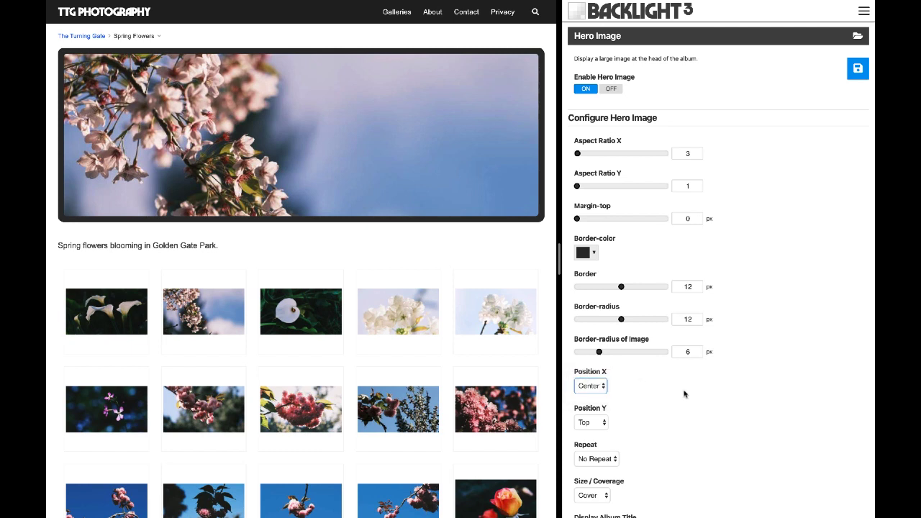
pyautogui.click(584, 420)
pyautogui.press('Escape')
pyautogui.click(683, 417)
# Step: Set the hero image's Aspect Ratio X to 1
pyautogui.click(686, 154)
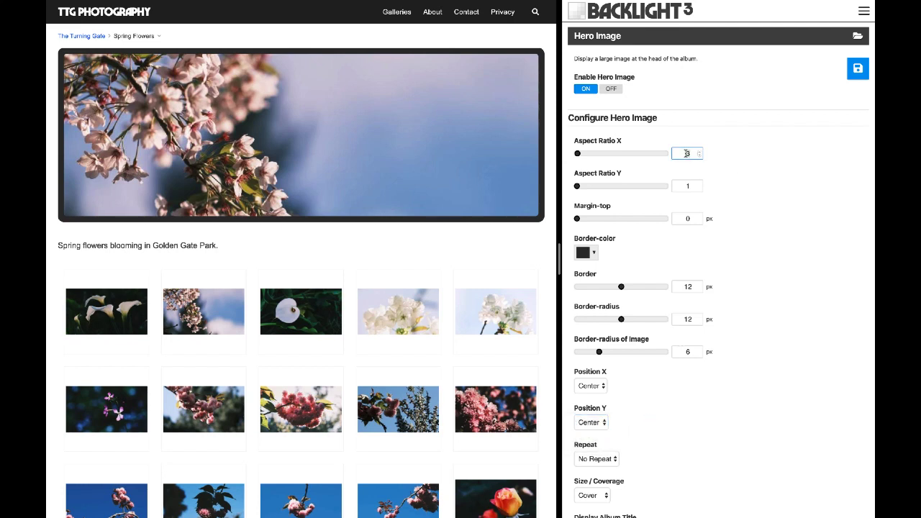
pyautogui.press('BackSpace')
pyautogui.write('1')
pyautogui.click(800, 222)
# Step: Set the hero image's Size / Coverage to Auto, save the template, and examine the album preview
pyautogui.scroll(-3, 780, 346)
pyautogui.click(592, 388)
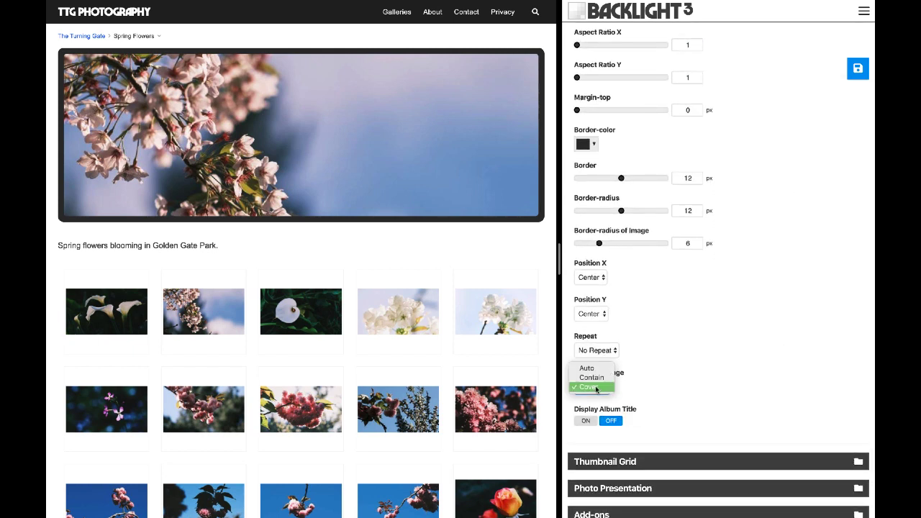
pyautogui.click(586, 366)
pyautogui.click(858, 68)
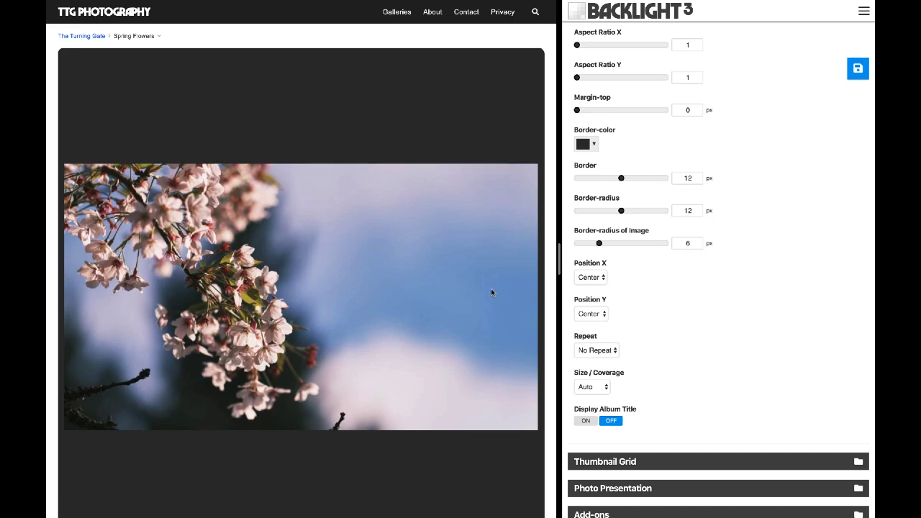
pyautogui.scroll(-3, 398, 233)
pyautogui.scroll(3, 397, 235)
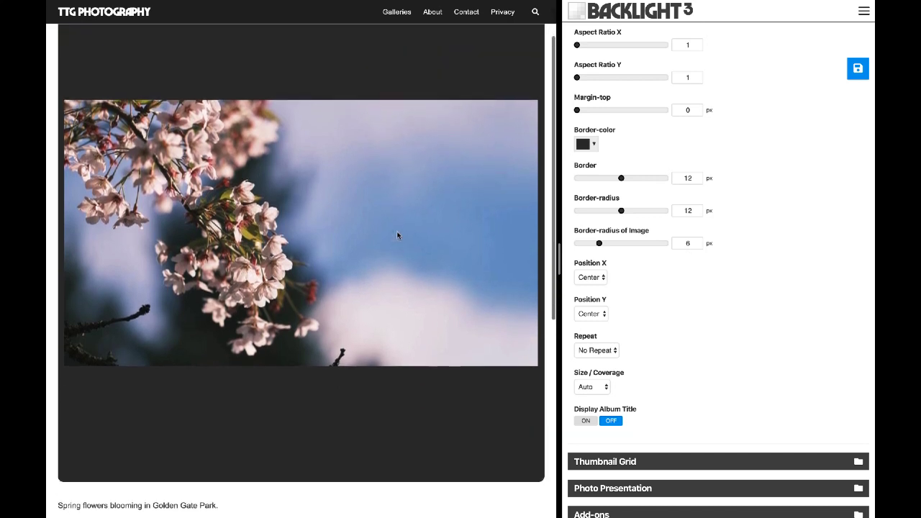
pyautogui.scroll(-1, 398, 236)
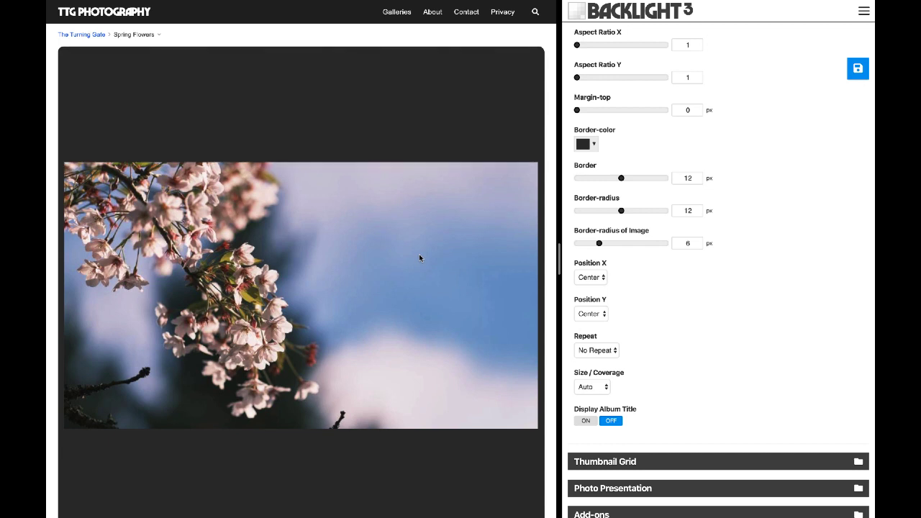
pyautogui.scroll(-3, 420, 258)
pyautogui.scroll(3, 420, 258)
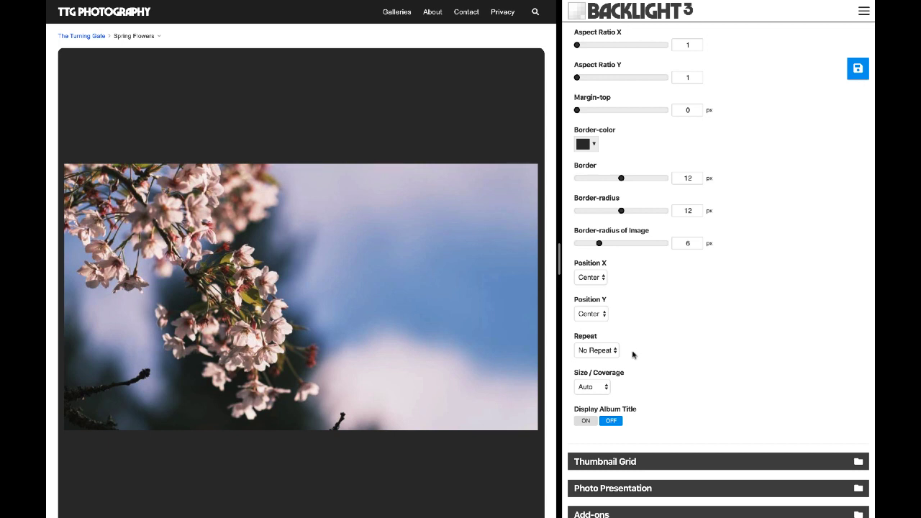
# Step: Try the hero image's Repeat option on Repeat with the template saved, and return it to No Repeat
pyautogui.click(601, 350)
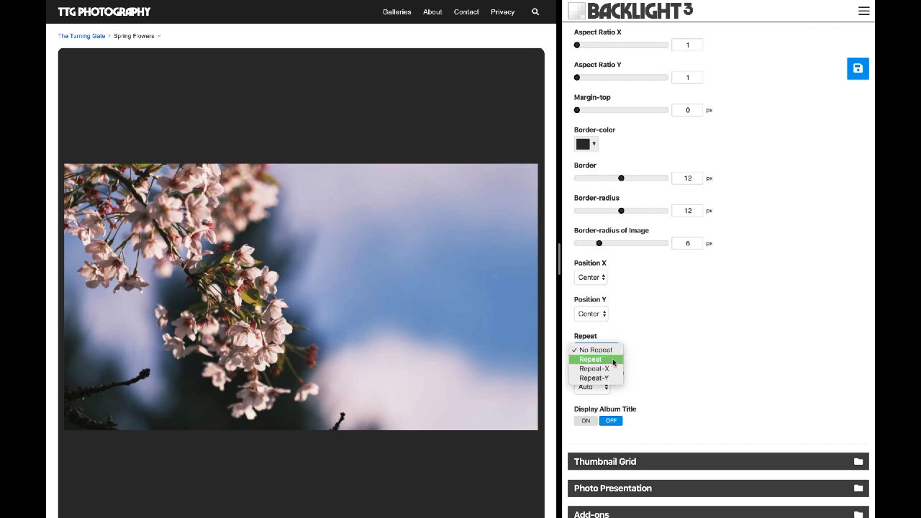
pyautogui.click(613, 359)
pyautogui.click(858, 68)
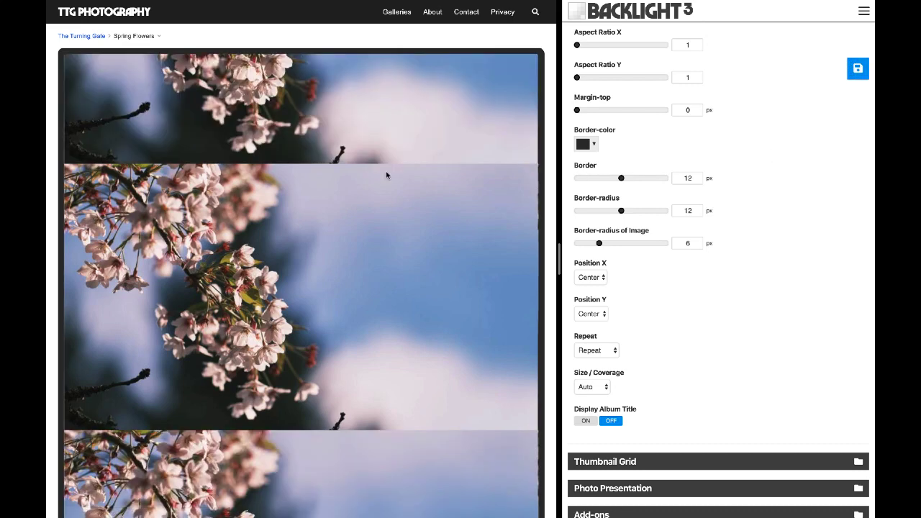
pyautogui.scroll(-5, 386, 174)
pyautogui.scroll(5, 513, 239)
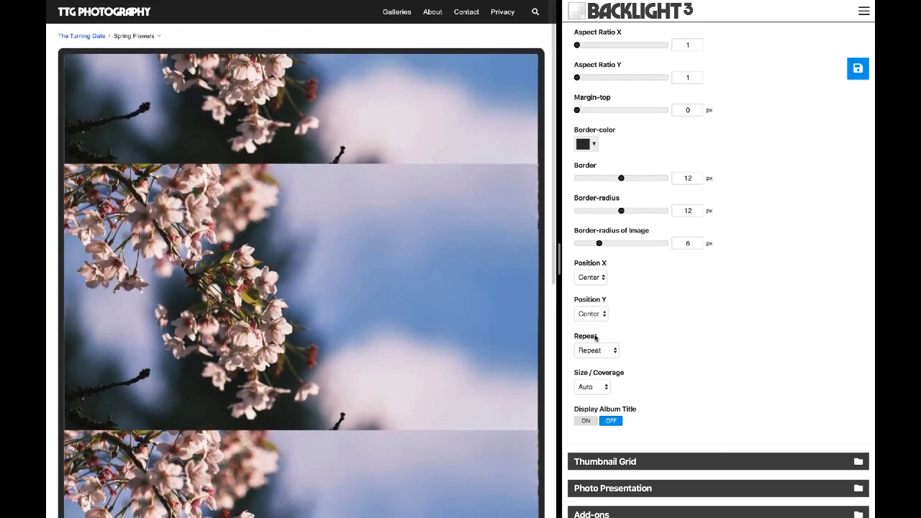
pyautogui.click(596, 351)
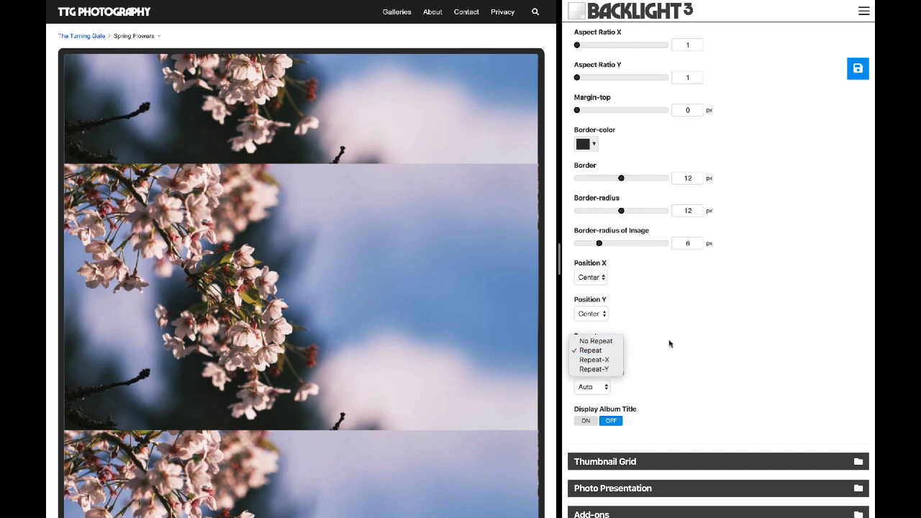
pyautogui.click(596, 341)
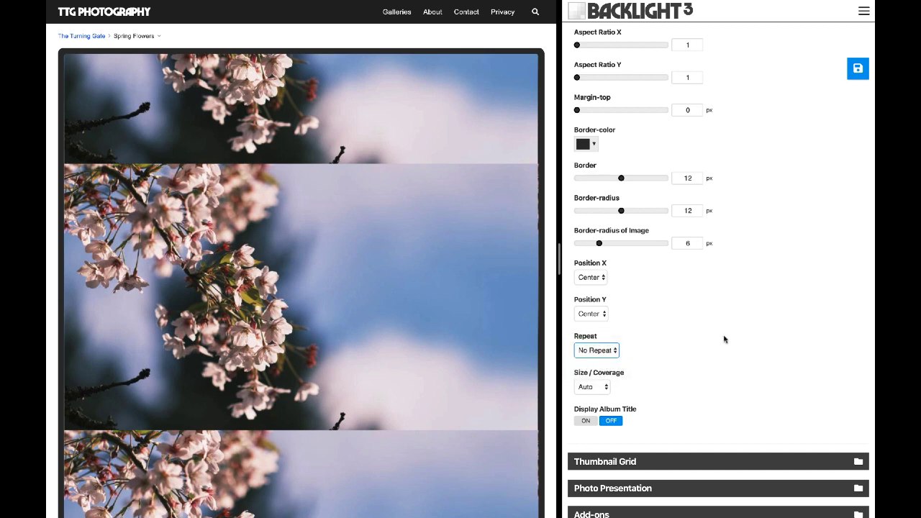
# Step: Set the hero image's Aspect Ratio X to 2 and its Size / Coverage to Cover, saving the template
pyautogui.scroll(3, 724, 337)
pyautogui.click(687, 152)
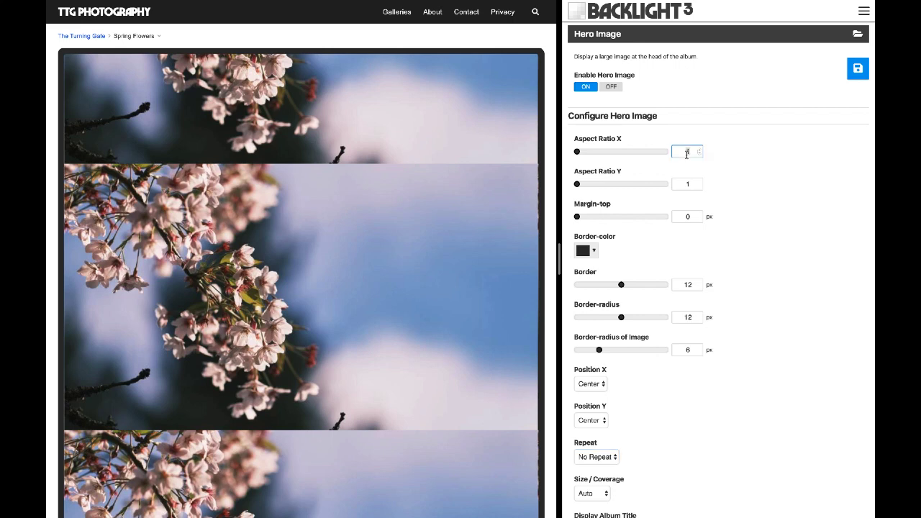
pyautogui.write('2')
pyautogui.scroll(-2, 736, 245)
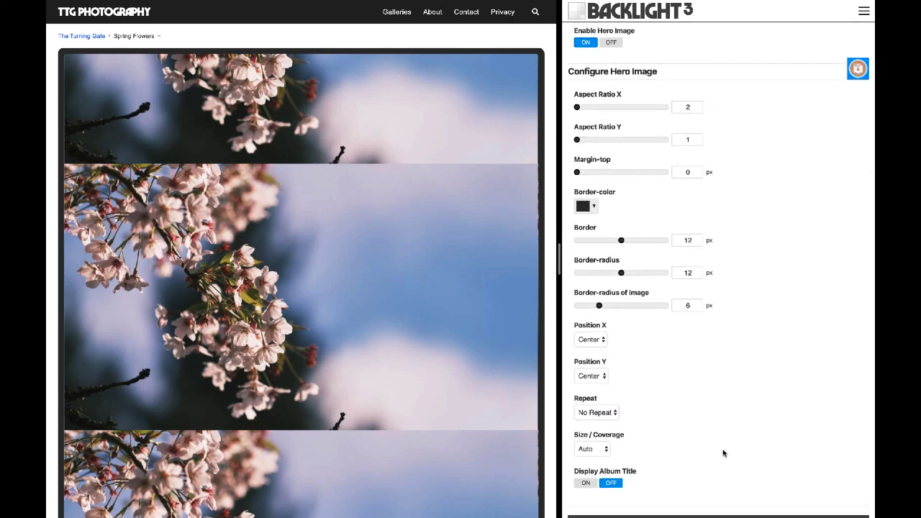
pyautogui.click(594, 450)
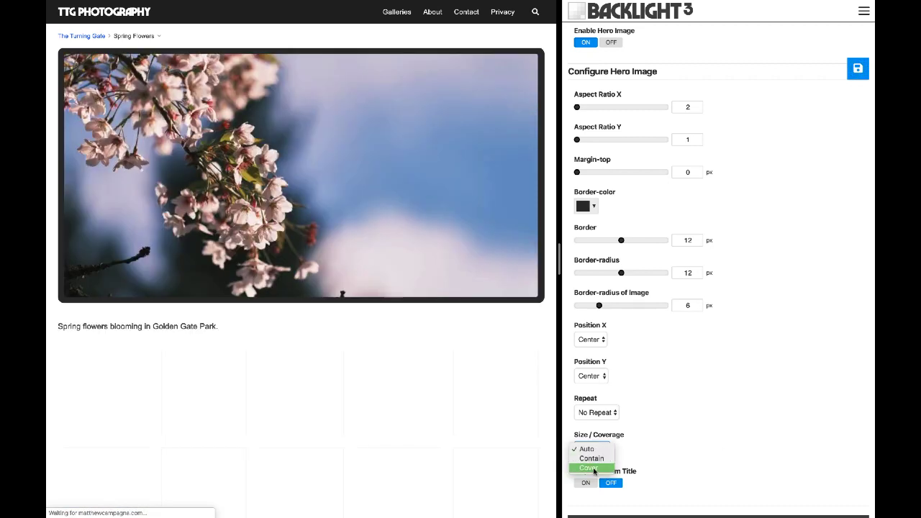
pyautogui.click(592, 468)
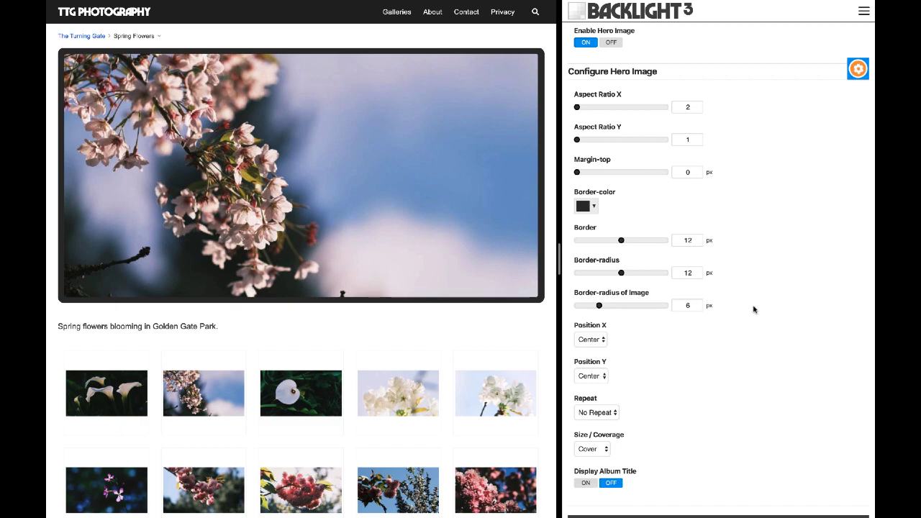
# Step: Turn on Display Album Title for the hero image and save the template
pyautogui.scroll(-3, 714, 336)
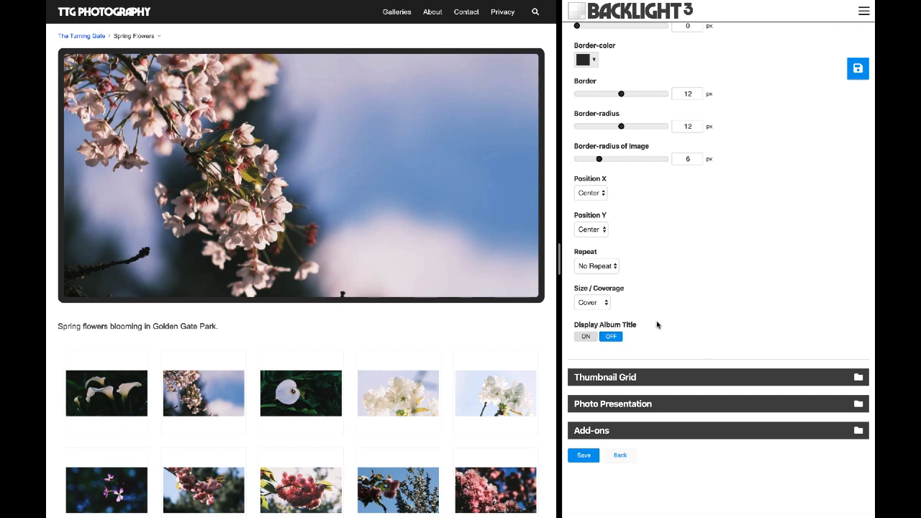
pyautogui.click(586, 338)
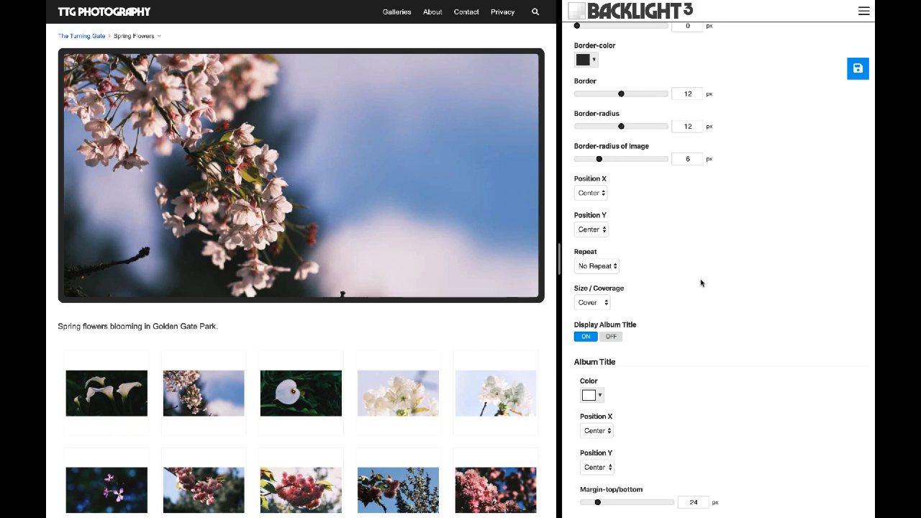
pyautogui.click(857, 74)
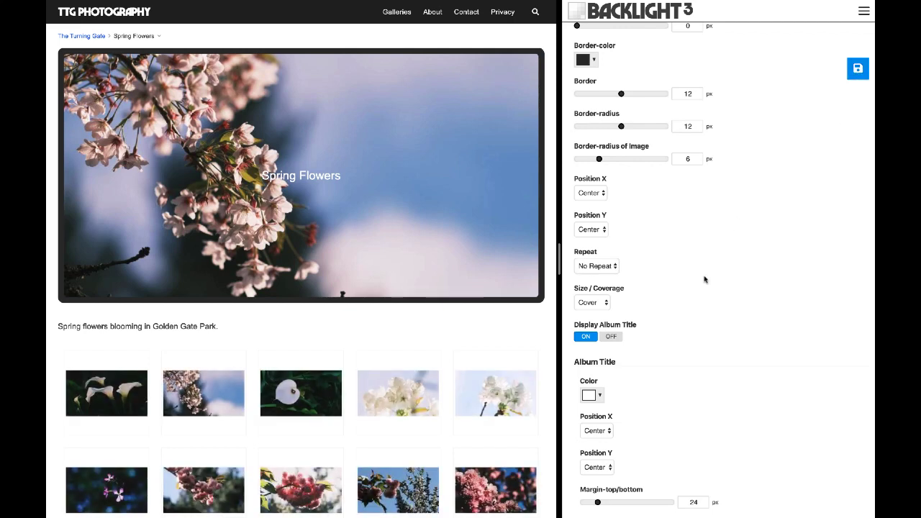
# Step: Set the album title's Font-size to 196 px and save the template
pyautogui.scroll(-2, 704, 279)
pyautogui.scroll(-3, 704, 279)
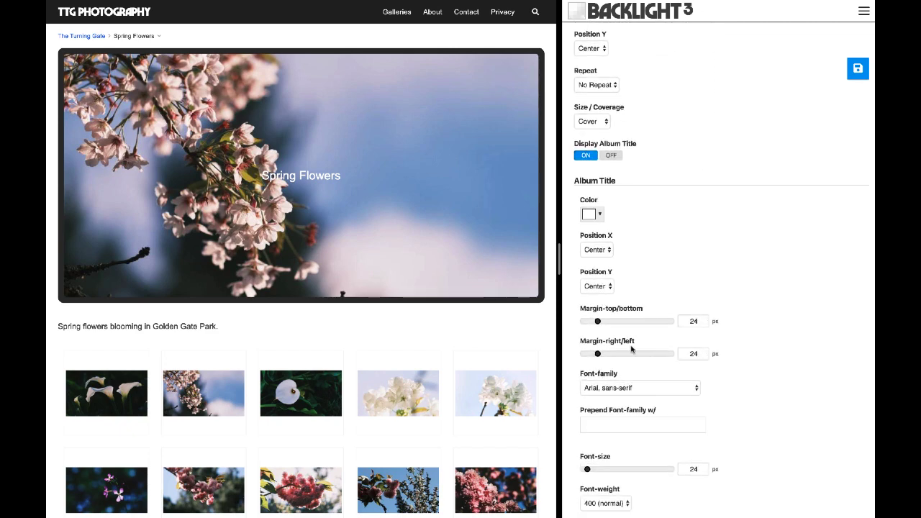
pyautogui.scroll(-3, 631, 349)
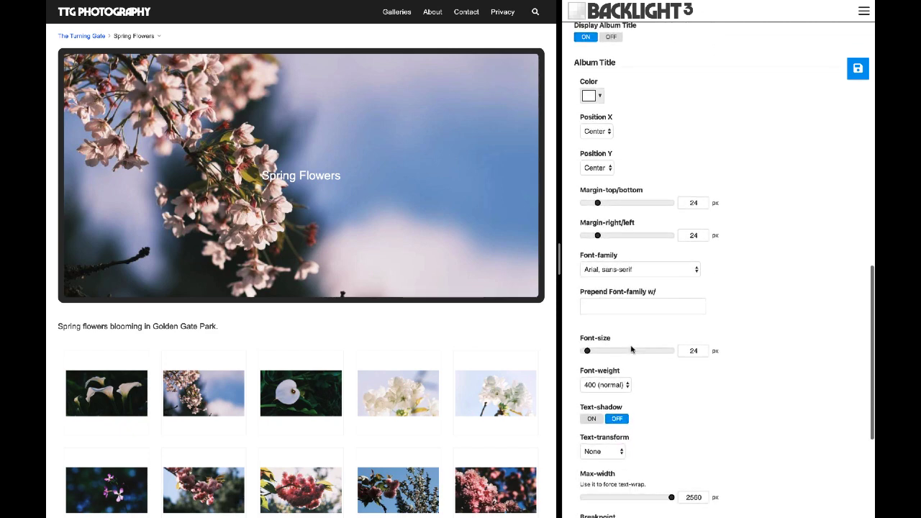
pyautogui.click(686, 350)
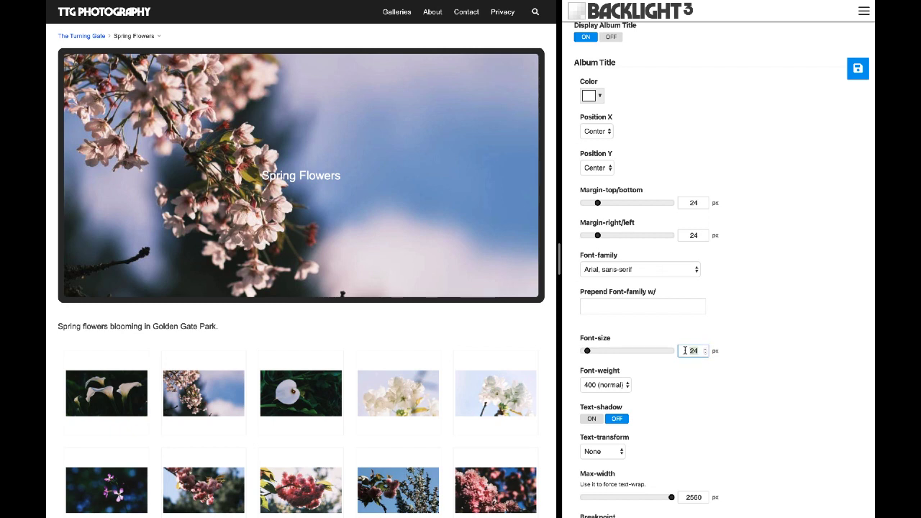
pyautogui.press('BackSpace')
pyautogui.press('BackSpace')
pyautogui.write('196')
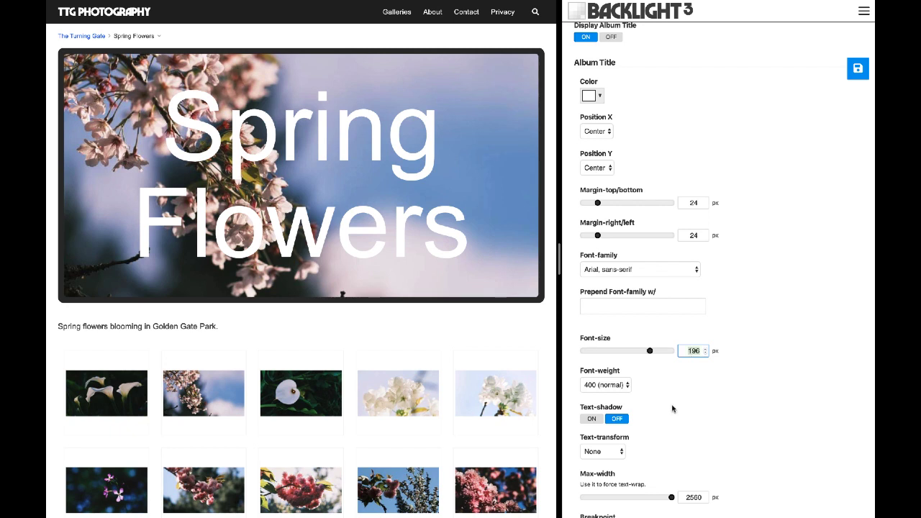
# Step: Set the album title's Font-size to 128 px and its Font-family to Helvetica, sans-serif
pyautogui.write('128')
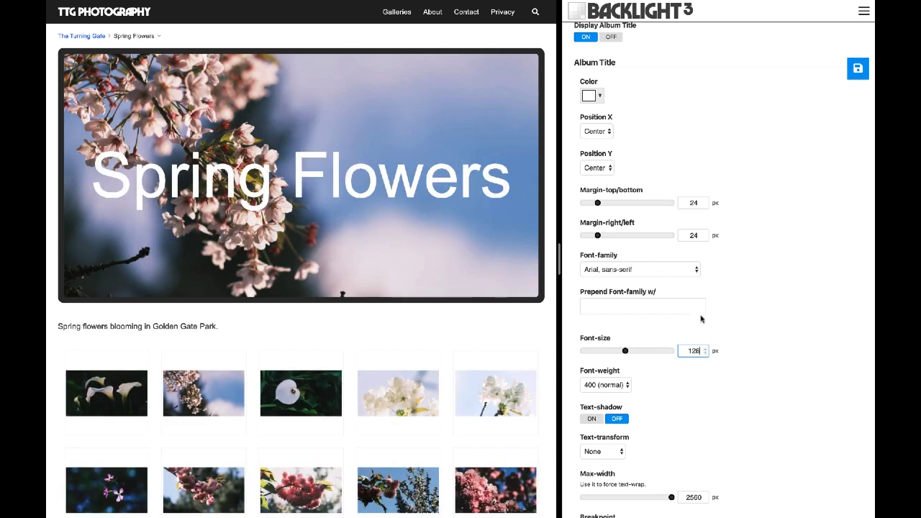
pyautogui.click(660, 273)
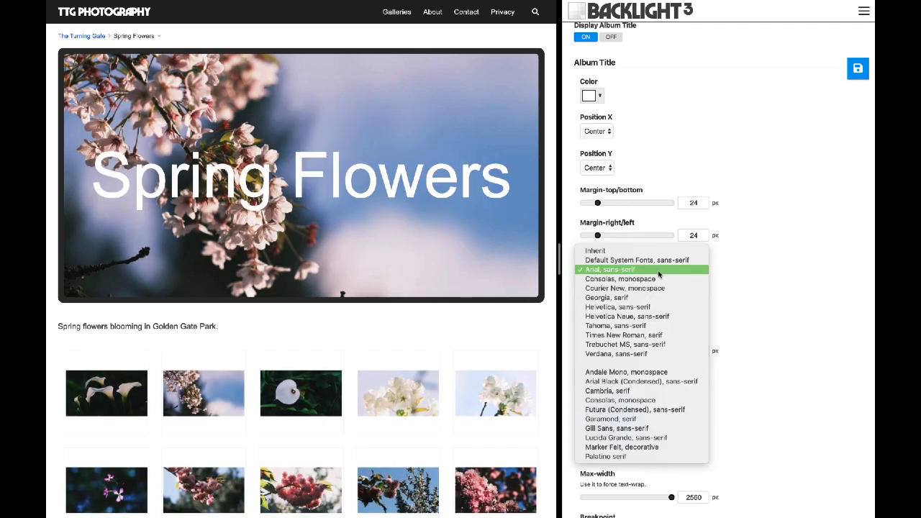
pyautogui.click(655, 307)
pyautogui.click(793, 294)
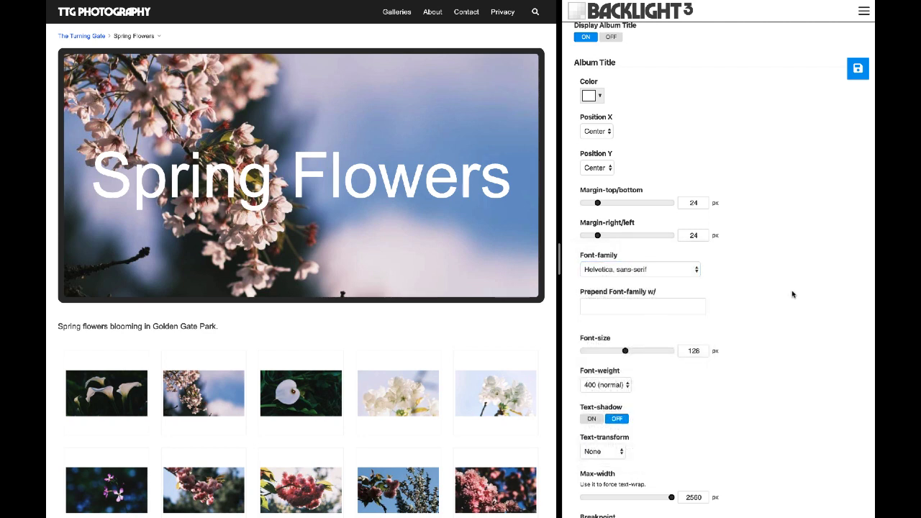
# Step: Turn on the album title's Text-shadow and save the template
pyautogui.click(592, 419)
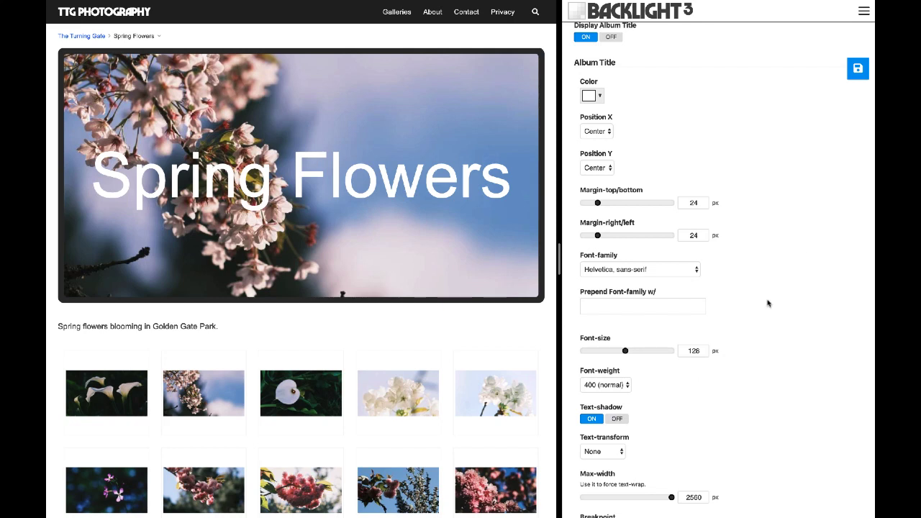
pyautogui.click(861, 70)
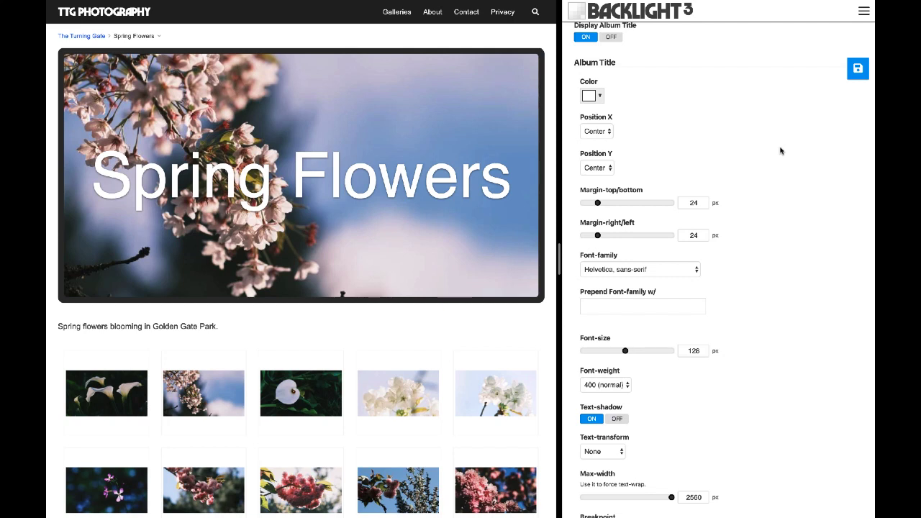
# Step: Prepend the album title's font family with 'Marvin Visions' and save the template
pyautogui.click(685, 303)
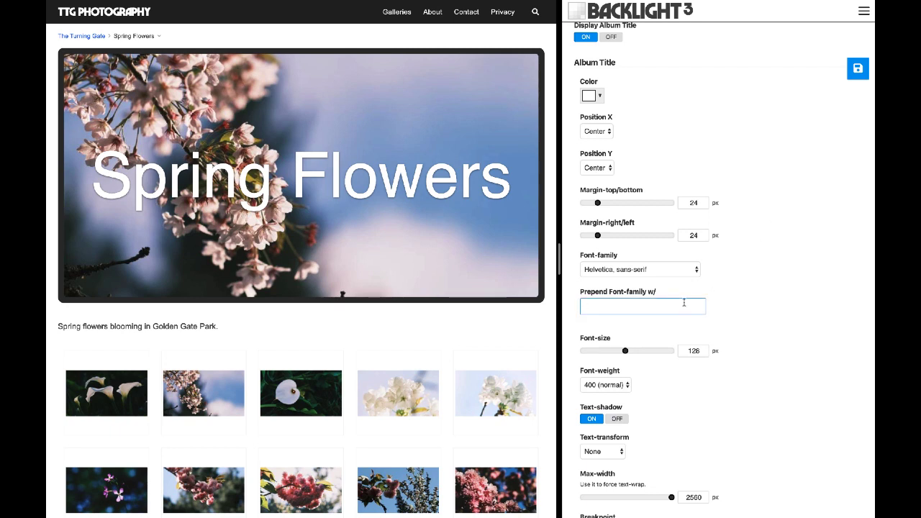
pyautogui.write("'Marvin Visions")
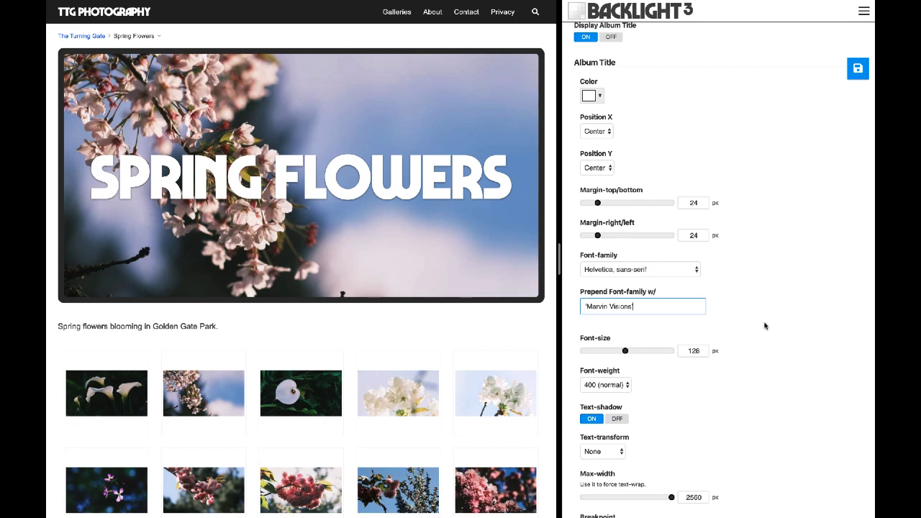
pyautogui.scroll(-3, 765, 326)
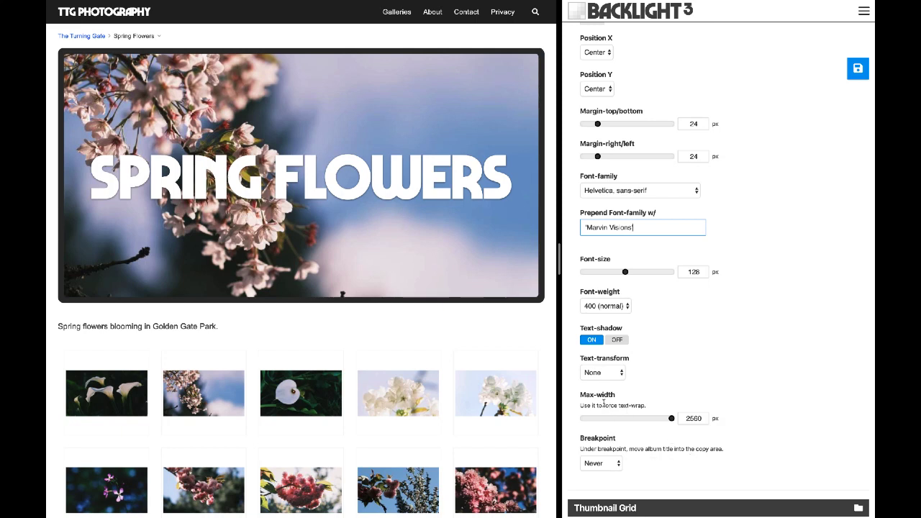
# Step: Set the album title's Max-width to 614 px to force the text to wrap
pyautogui.click(690, 418)
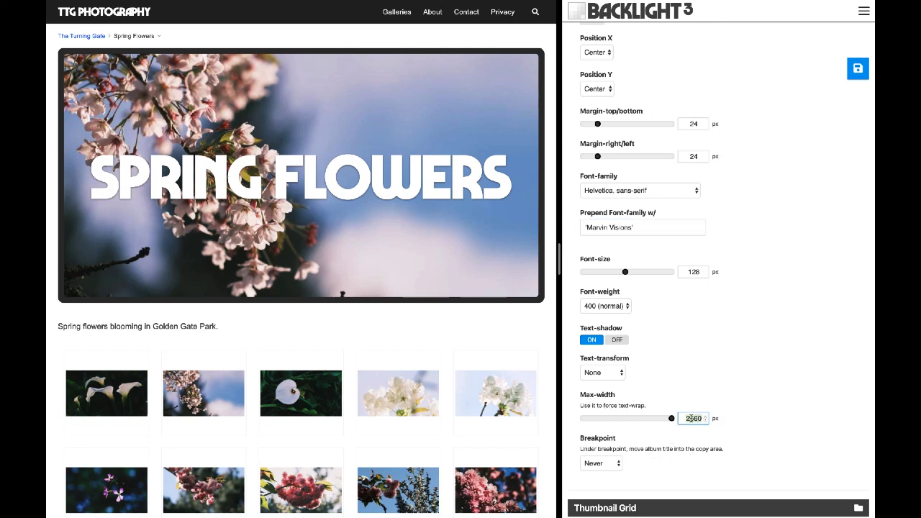
pyautogui.press('BackSpace')
pyautogui.press('BackSpace')
pyautogui.press('BackSpace')
pyautogui.press('BackSpace')
pyautogui.write('614')
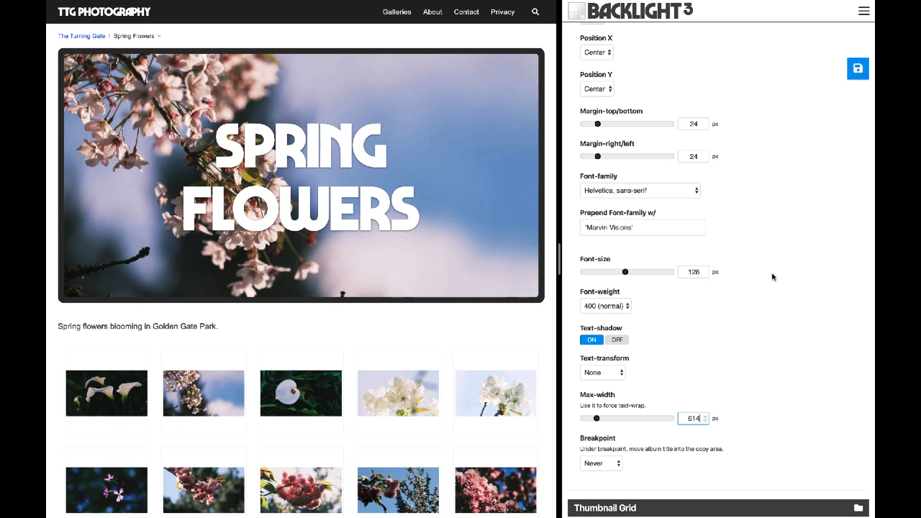
# Step: Set the album title's Position X to Left and save the template
pyautogui.scroll(1, 711, 309)
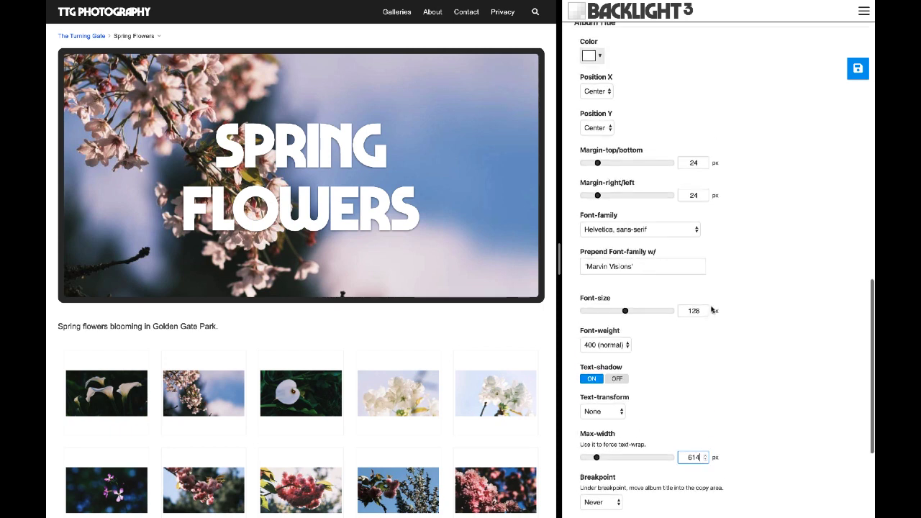
pyautogui.scroll(1, 660, 94)
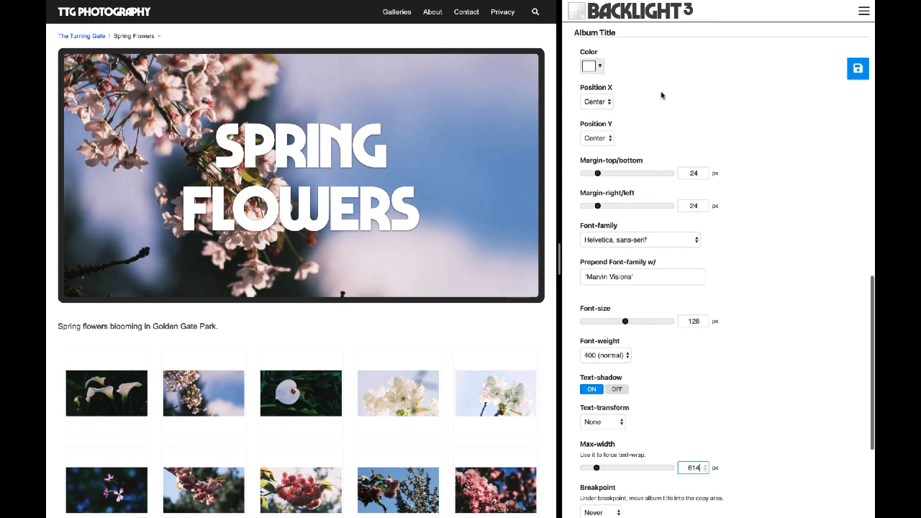
pyautogui.click(599, 105)
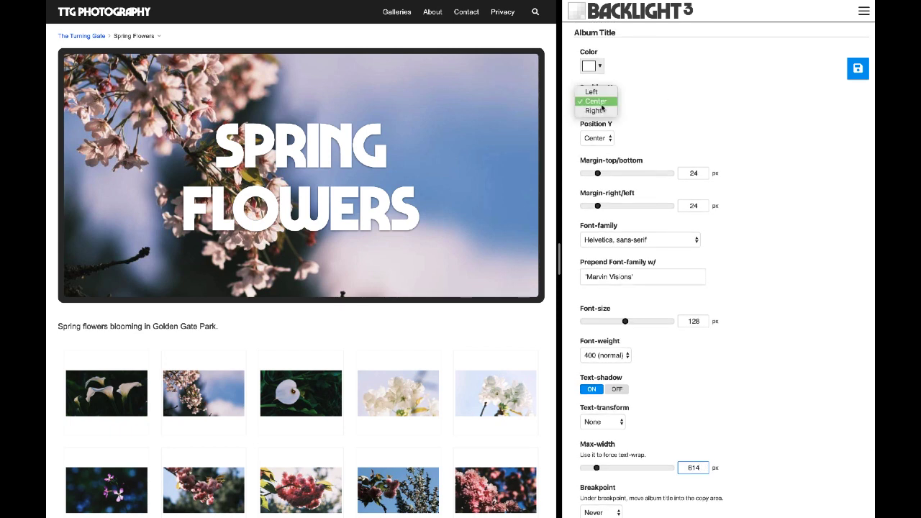
pyautogui.click(591, 92)
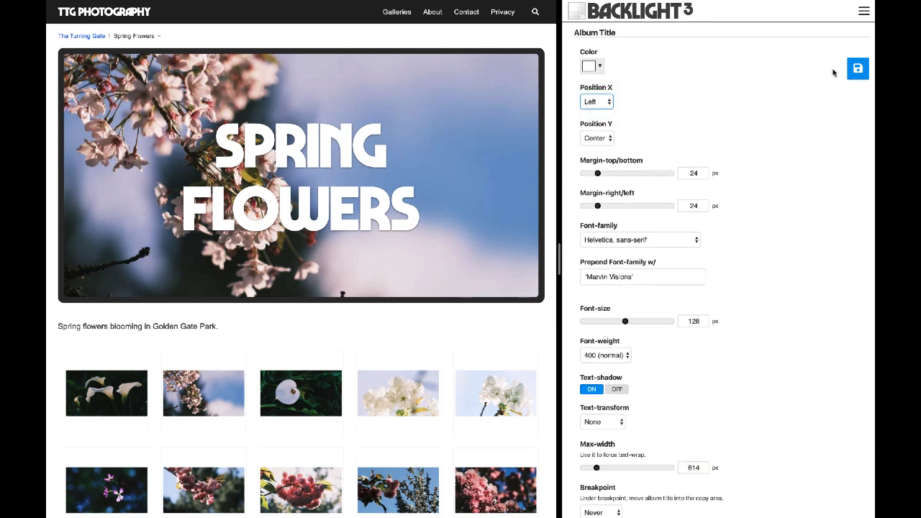
pyautogui.click(858, 68)
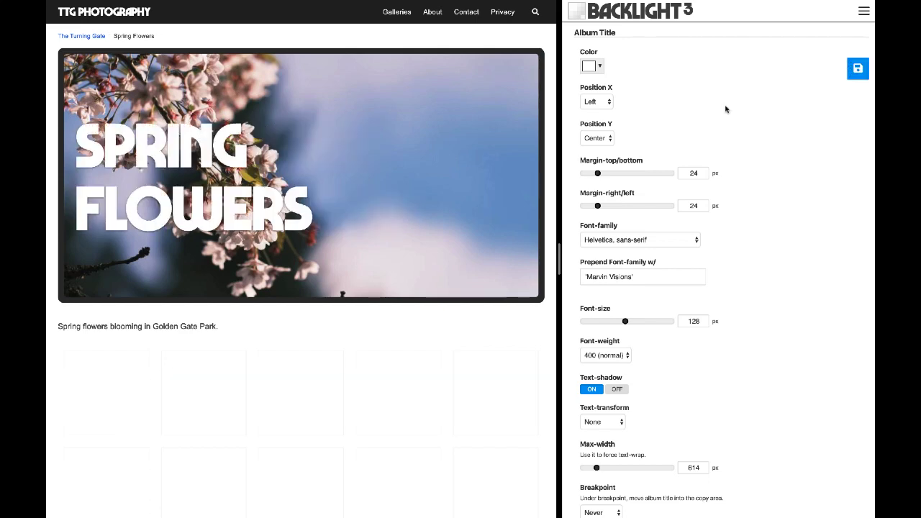
# Step: Set the album title's Position Y to Center and Position X to Right, and save the template
pyautogui.click(597, 138)
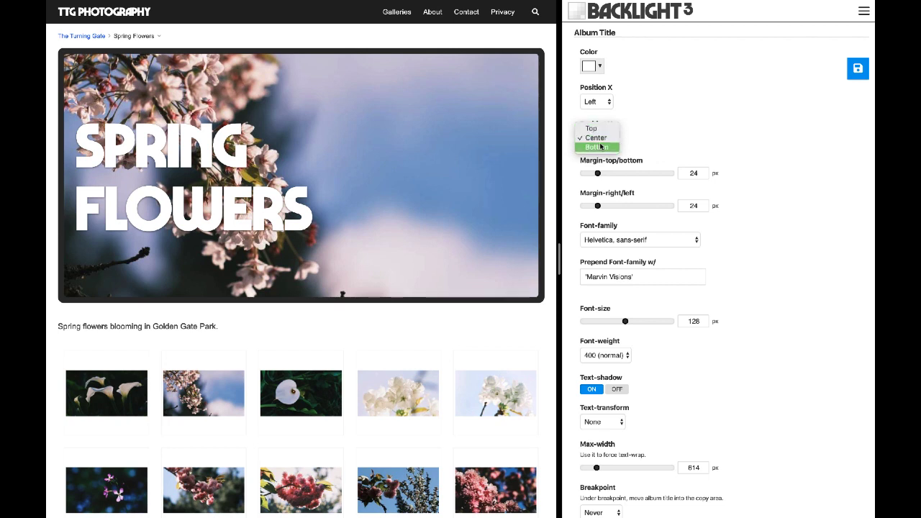
pyautogui.click(602, 139)
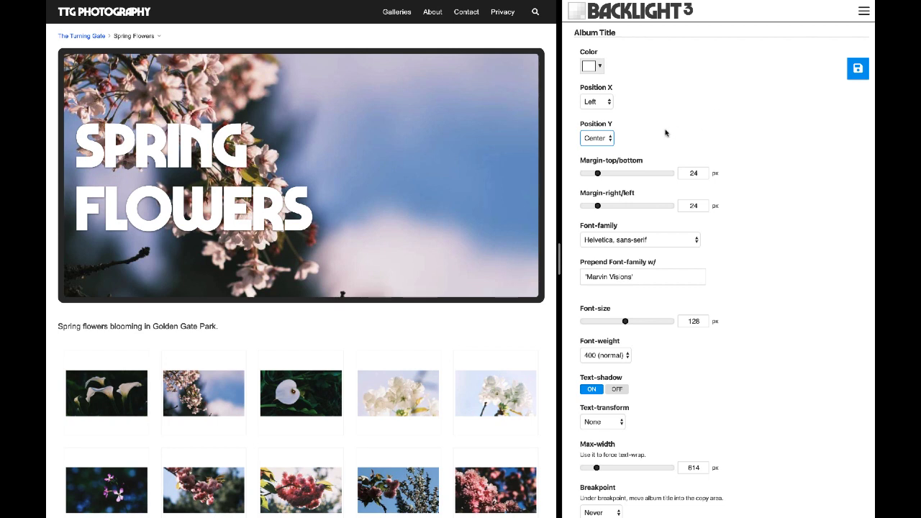
pyautogui.click(601, 104)
pyautogui.click(602, 120)
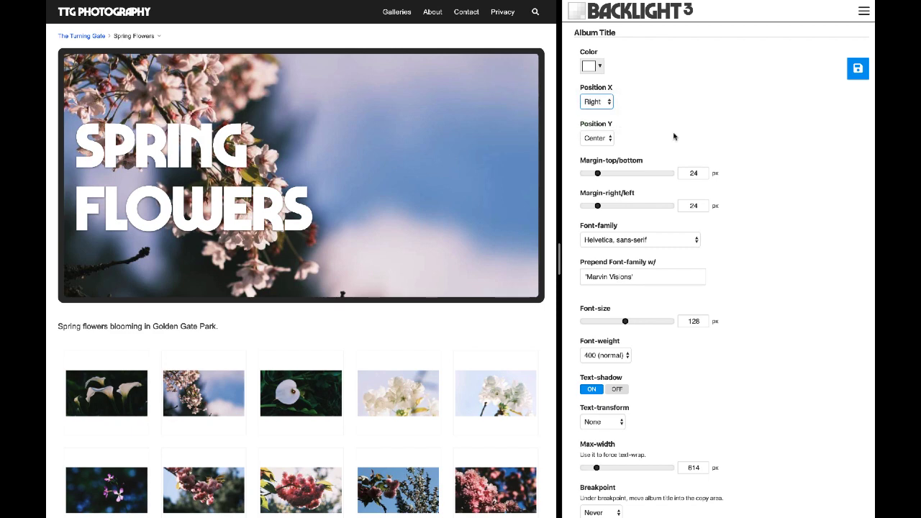
pyautogui.click(858, 68)
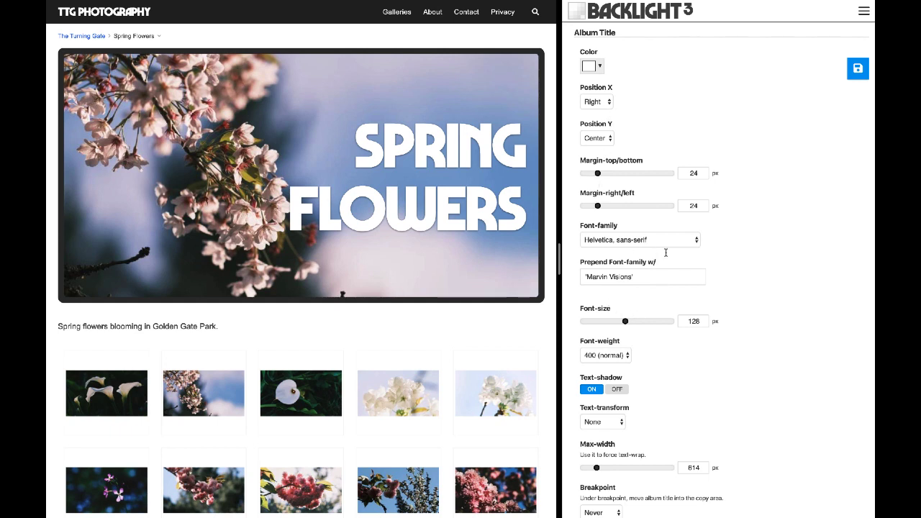
# Step: Set the album title's Font-size to 96 px and its Margin-right/left to 48 px
pyautogui.doubleClick(693, 321)
pyautogui.write('96')
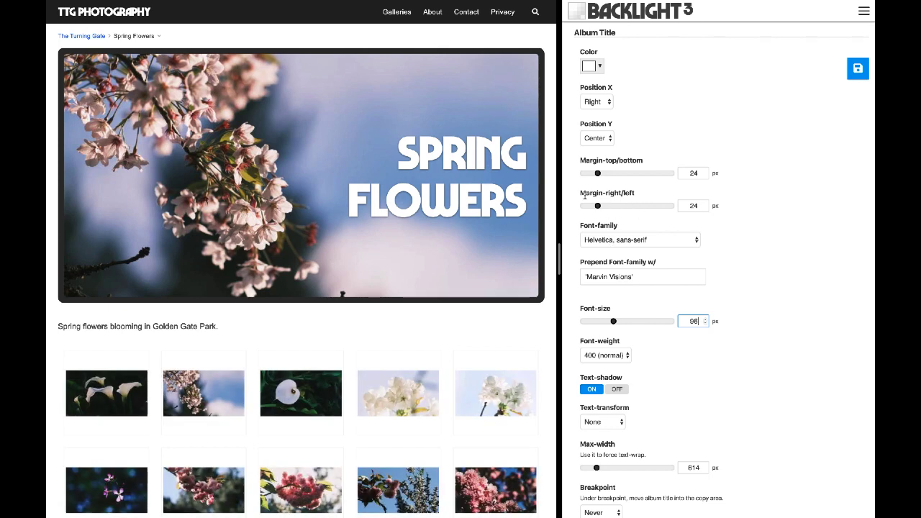
pyautogui.click(693, 205)
pyautogui.press('BackSpace')
pyautogui.press('BackSpace')
pyautogui.write('48')
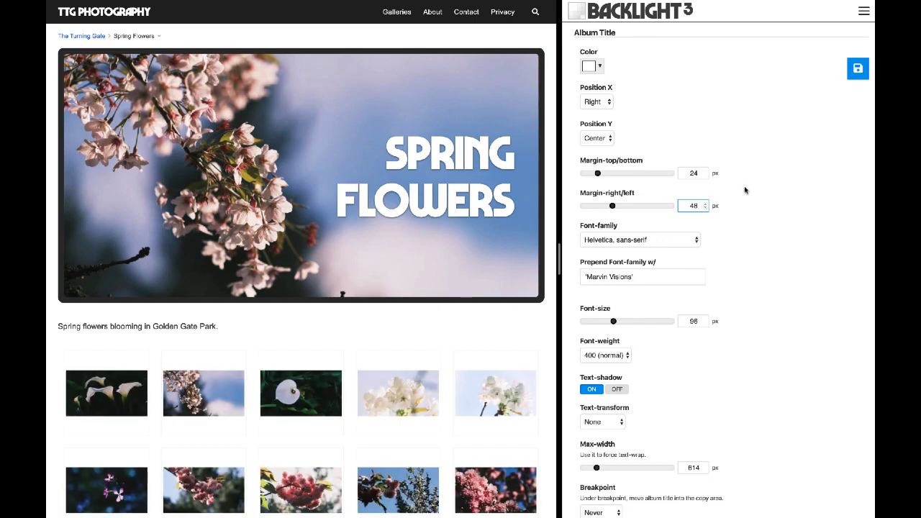
# Step: Review the available Font-weight, Text-transform and Breakpoint options for the album title without changing them
pyautogui.scroll(-2, 662, 297)
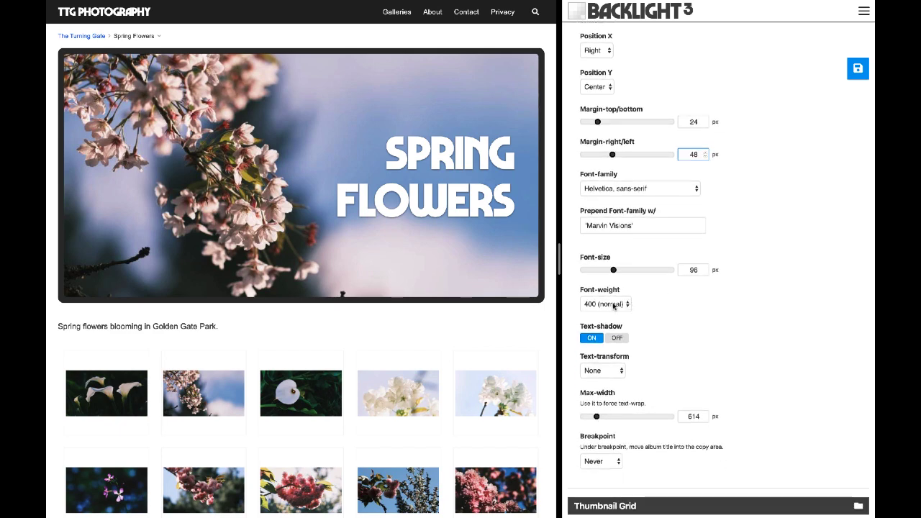
pyautogui.click(617, 304)
pyautogui.click(675, 309)
pyautogui.scroll(-2, 674, 310)
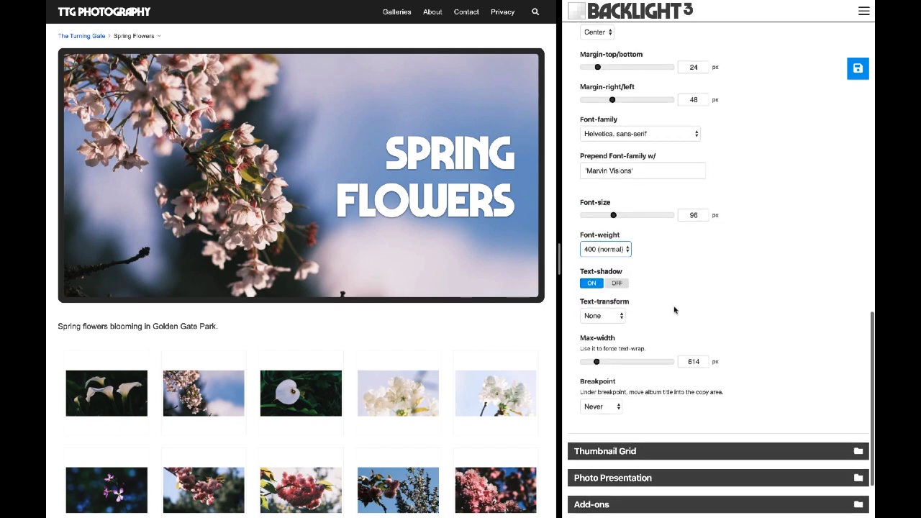
pyautogui.click(608, 317)
pyautogui.click(678, 309)
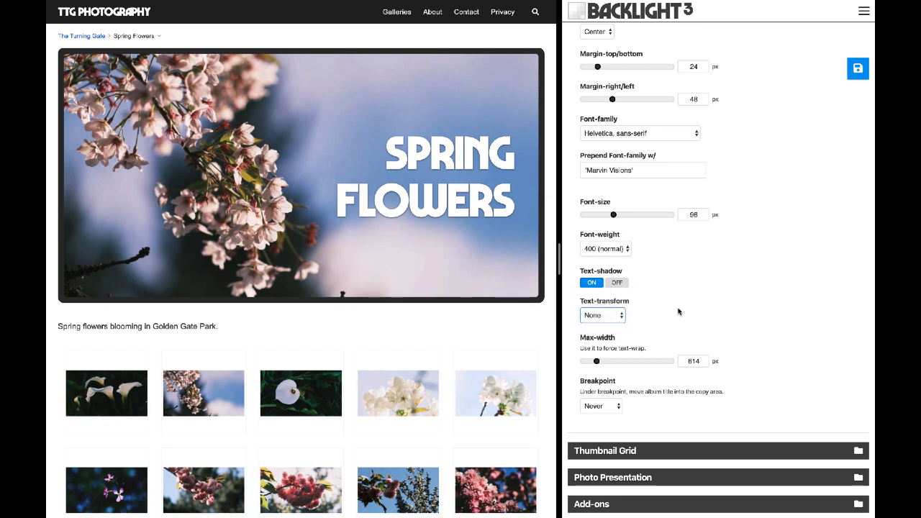
pyautogui.click(602, 317)
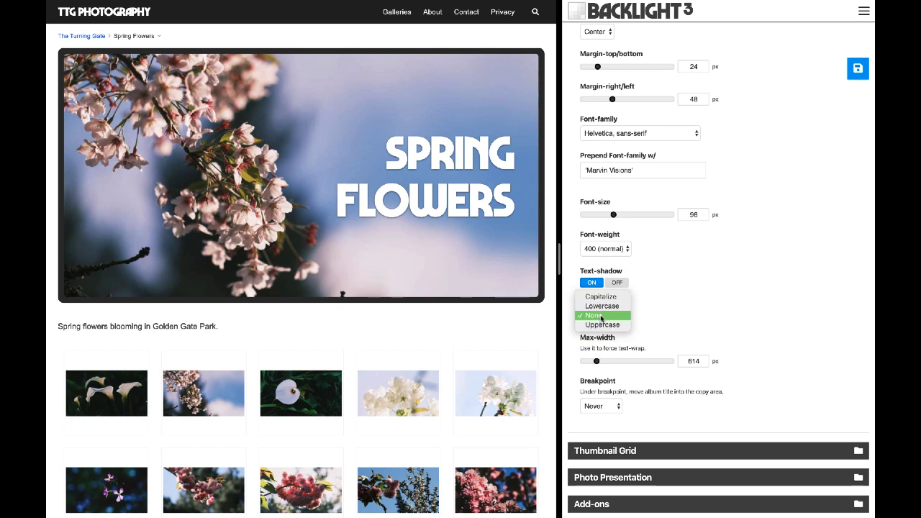
pyautogui.click(624, 316)
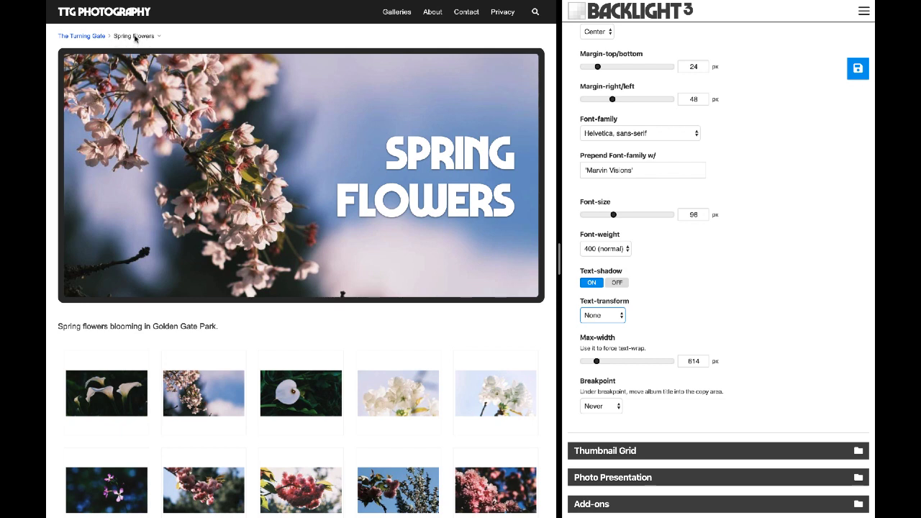
pyautogui.click(608, 317)
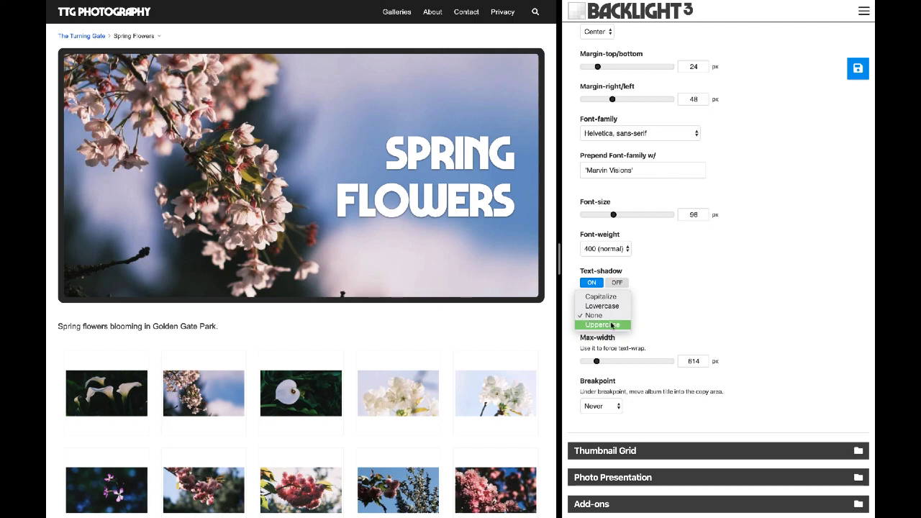
pyautogui.click(695, 311)
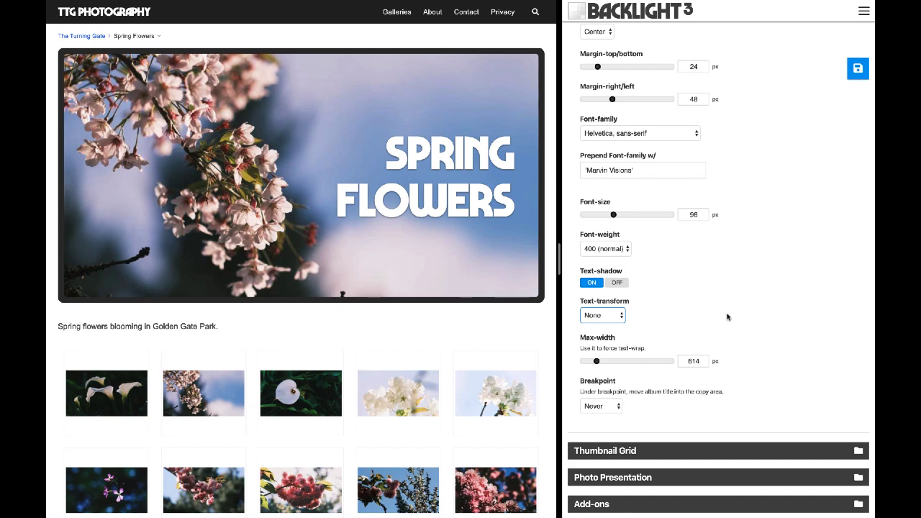
pyautogui.scroll(-2, 727, 317)
pyautogui.click(605, 319)
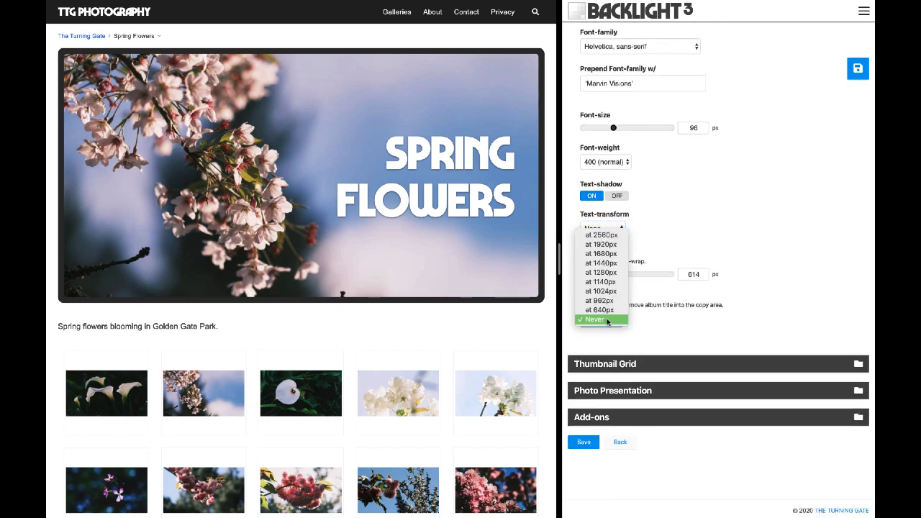
pyautogui.click(775, 224)
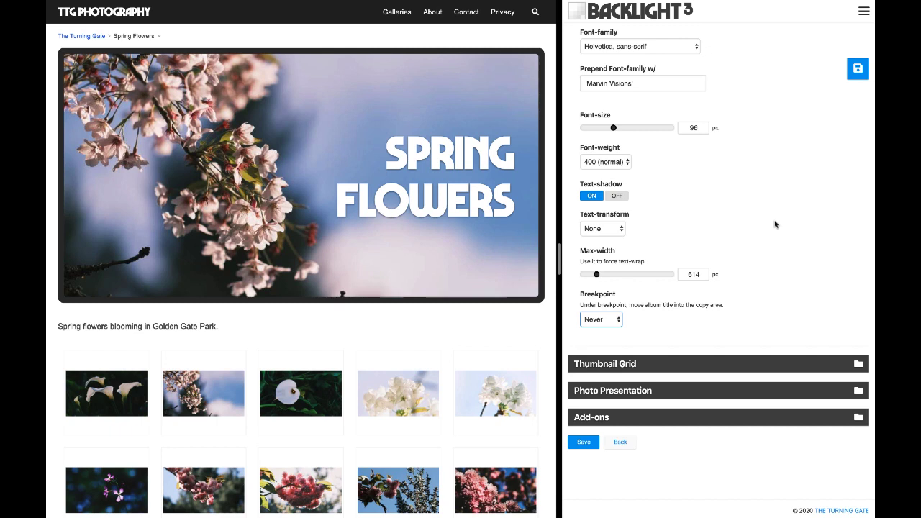
# Step: Show the album page in iPhone X device emulation, then set the album title's Breakpoint to at 992px and save the template
pyautogui.click(468, 337)
pyautogui.press('super+alt+i')
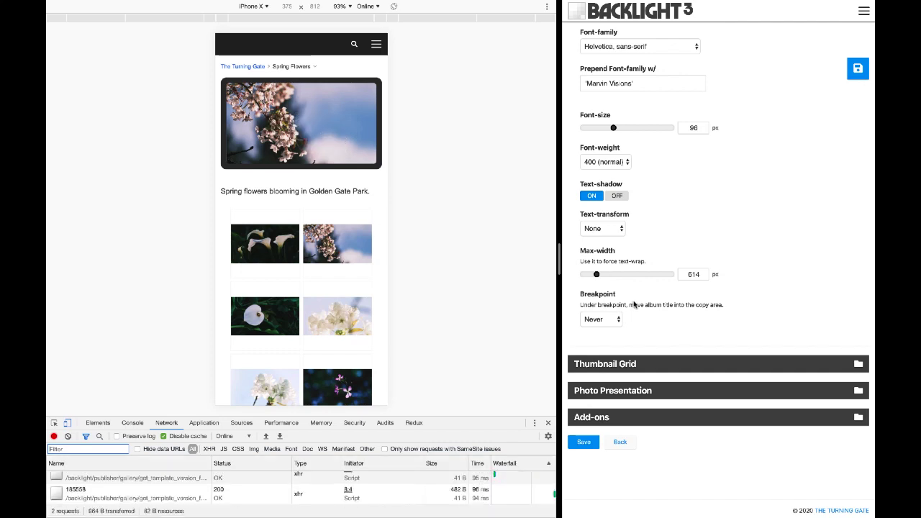
pyautogui.click(603, 321)
pyautogui.click(603, 321)
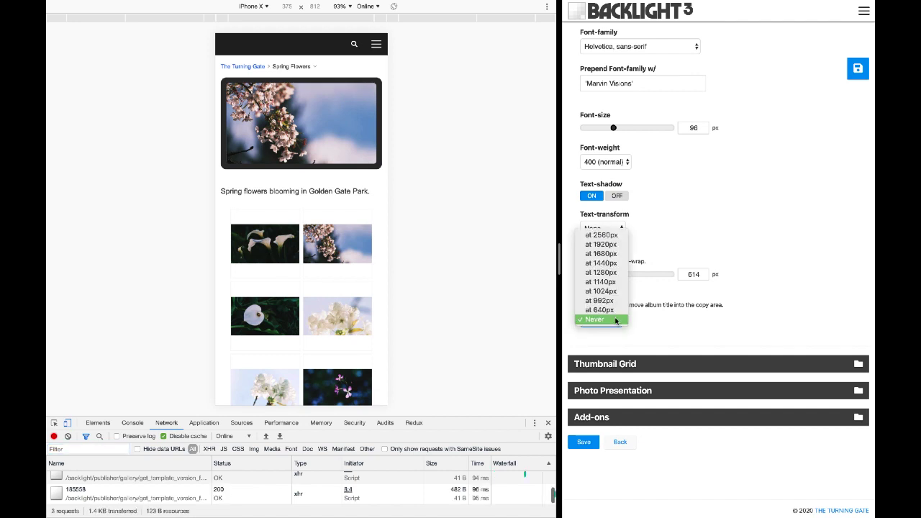
pyautogui.click(613, 319)
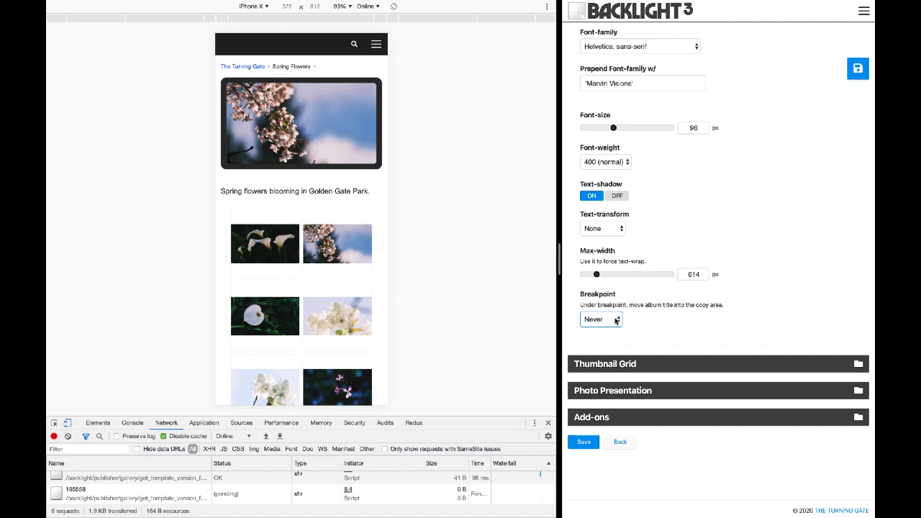
pyautogui.click(607, 320)
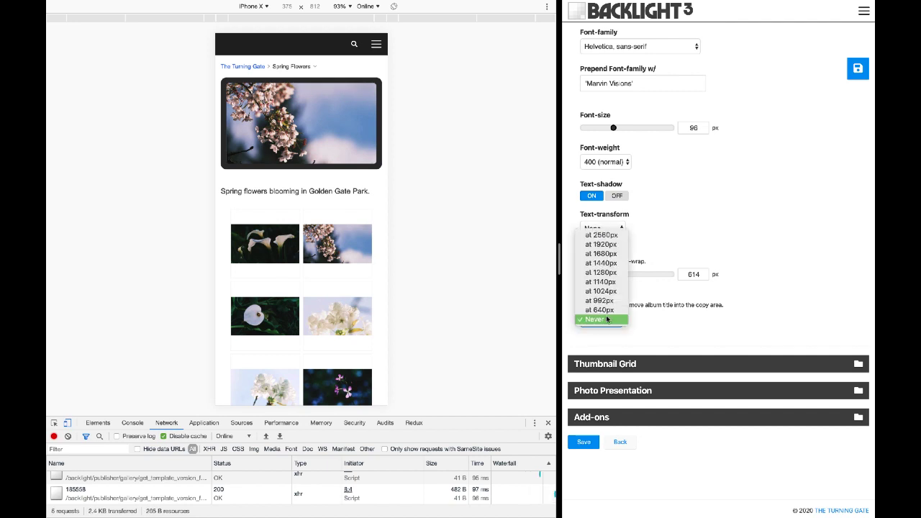
pyautogui.click(604, 302)
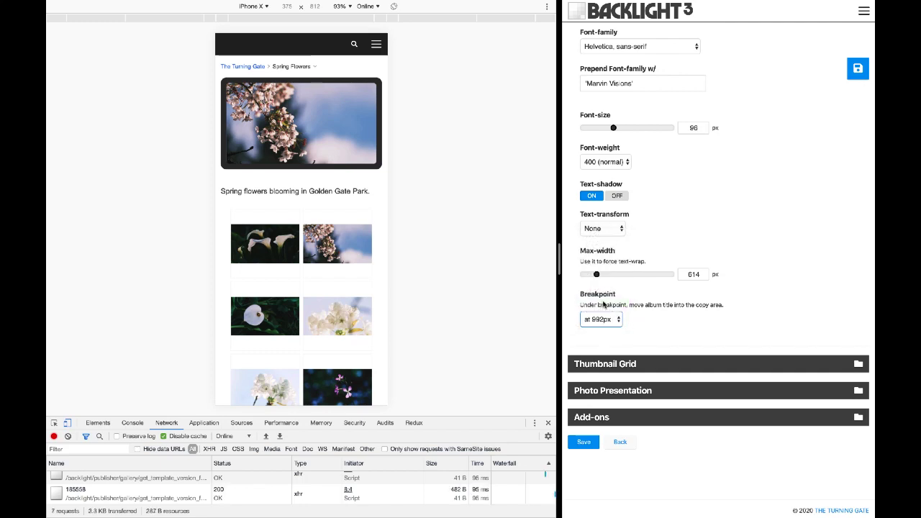
pyautogui.click(858, 68)
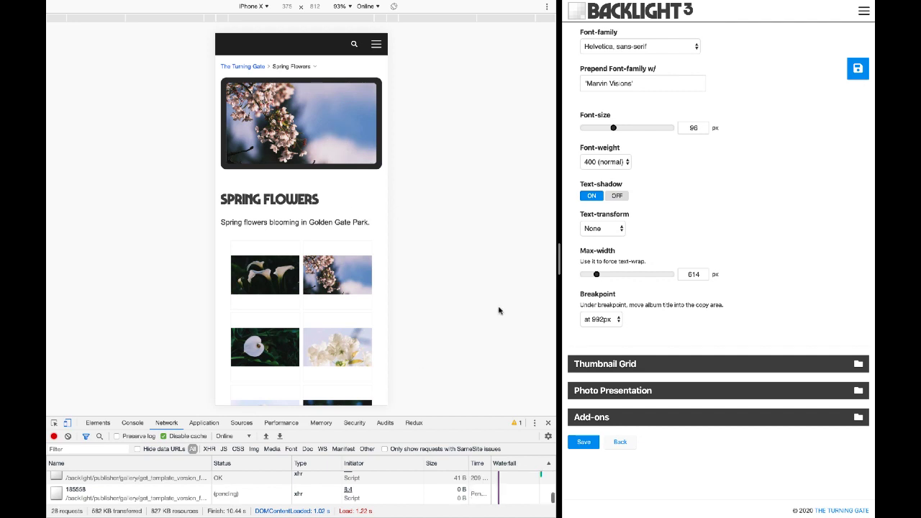
# Step: Compare the album page between desktop view and iPhone X emulation, ending on the desktop view
pyautogui.press('super+alt+i')
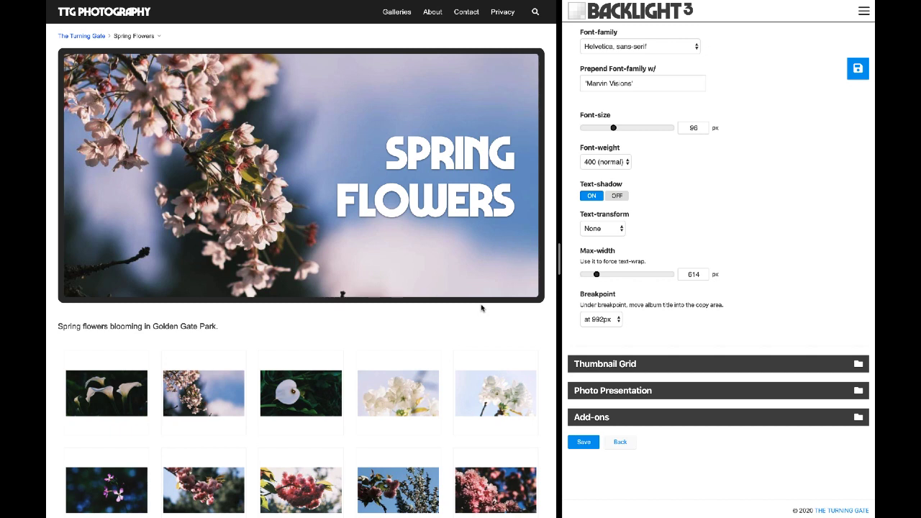
pyautogui.press('super+alt+i')
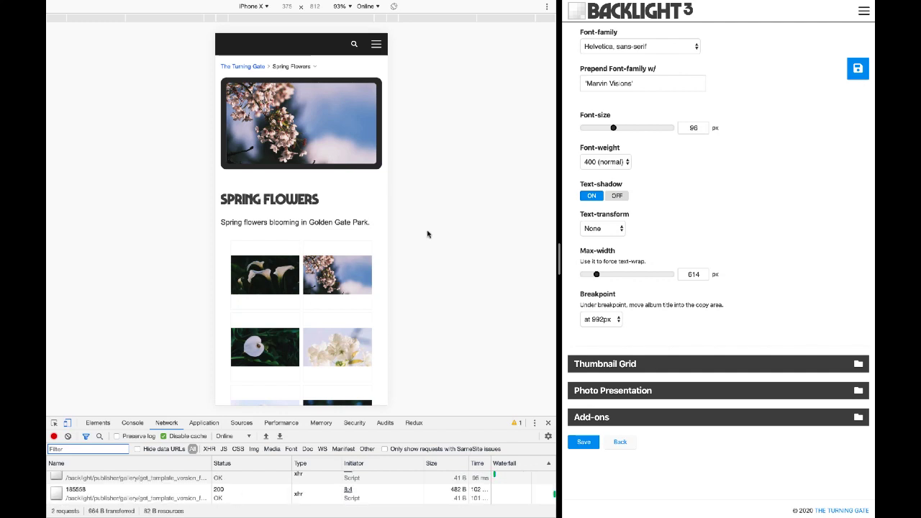
pyautogui.press('super+alt+i')
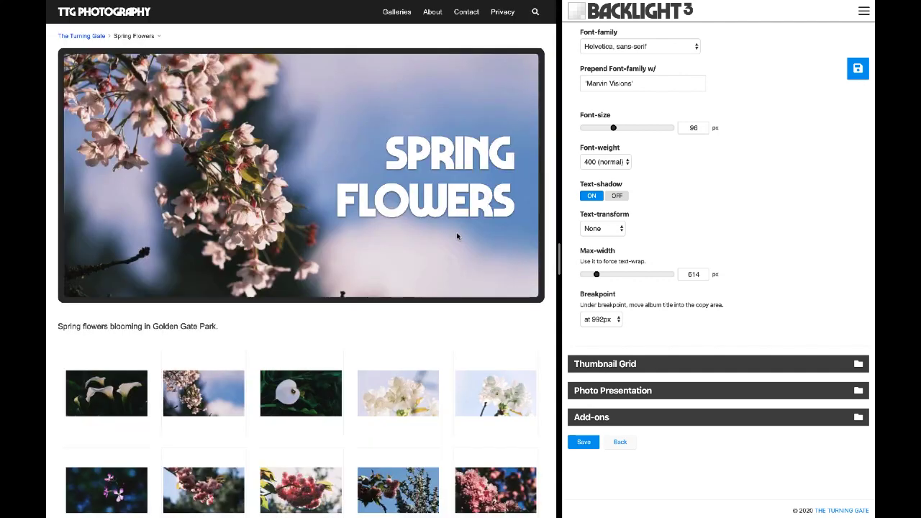